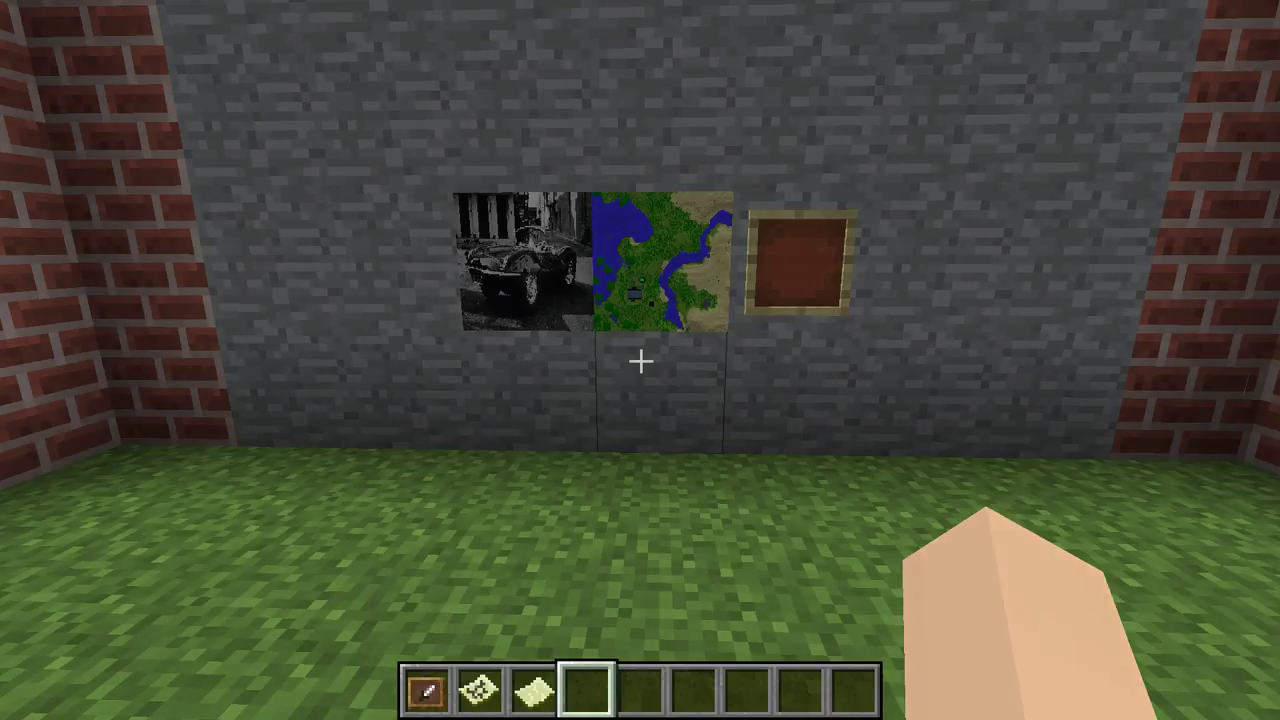
Step: Create a new map in Minecraft from the empty map in the hotbar and check its number in the inventory
{"action": "scroll", "coordinate": [640, 360], "scroll_direction": "up", "scroll_amount": 1}
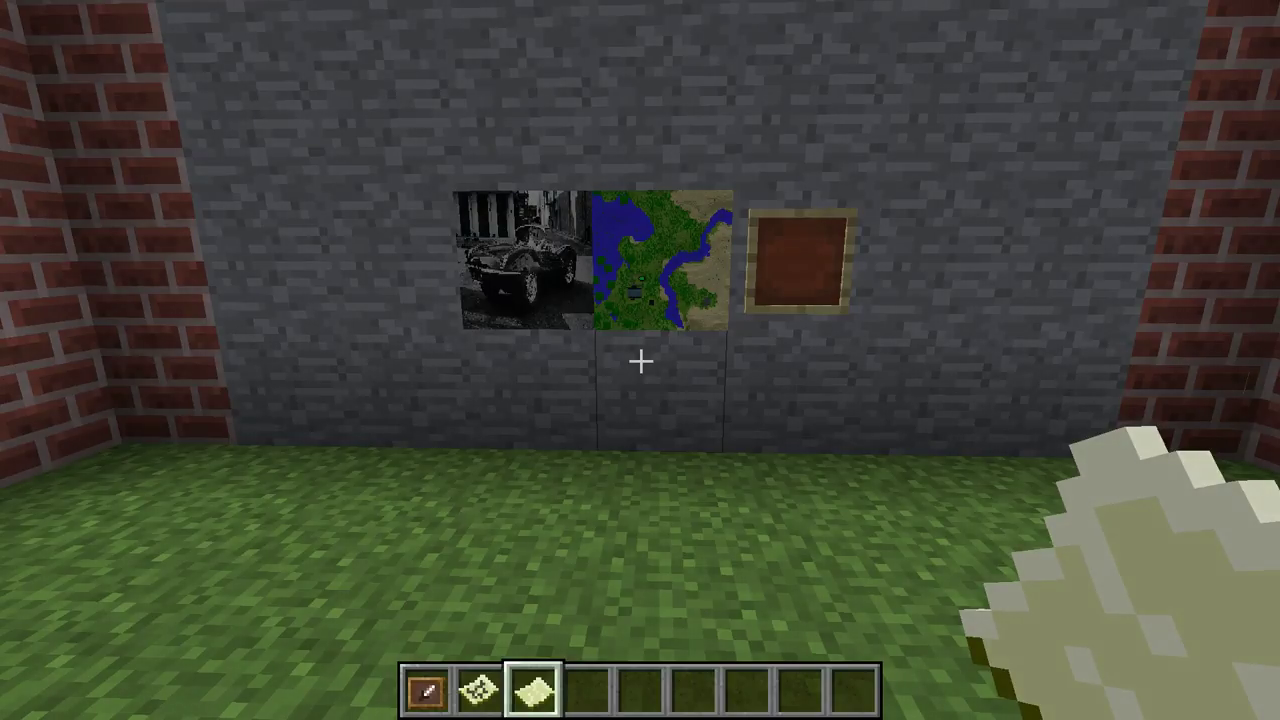
{"action": "right_click", "coordinate": [640, 360]}
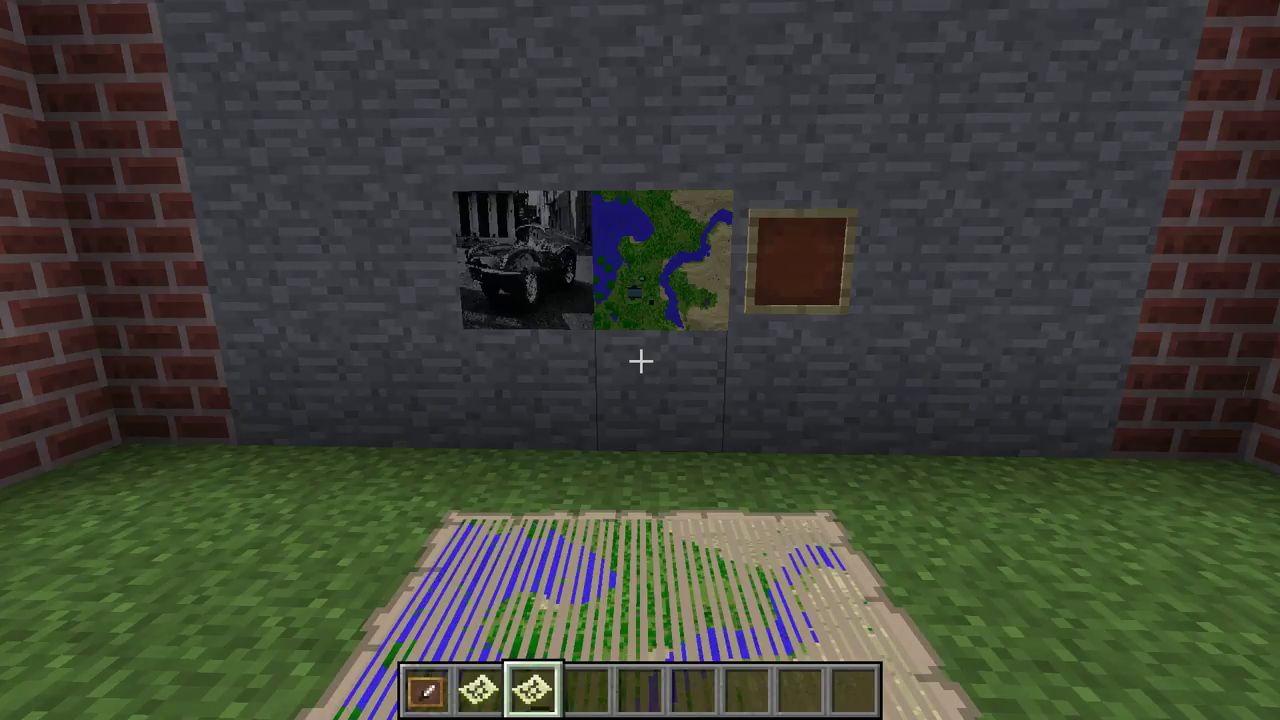
{"action": "key", "text": "e"}
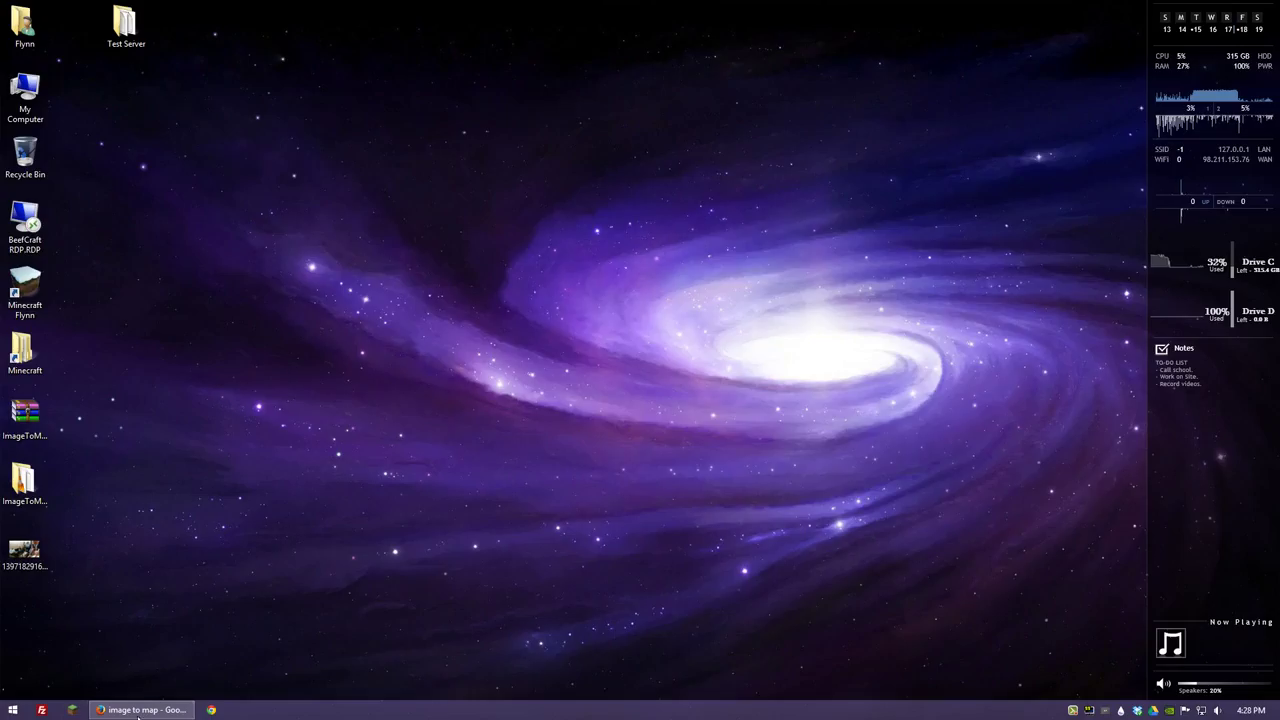
Step: Switch to Firefox, open the ImageToMap Minecraft Forum thread from the search results and view its download links
{"action": "left_click", "coordinate": [138, 712]}
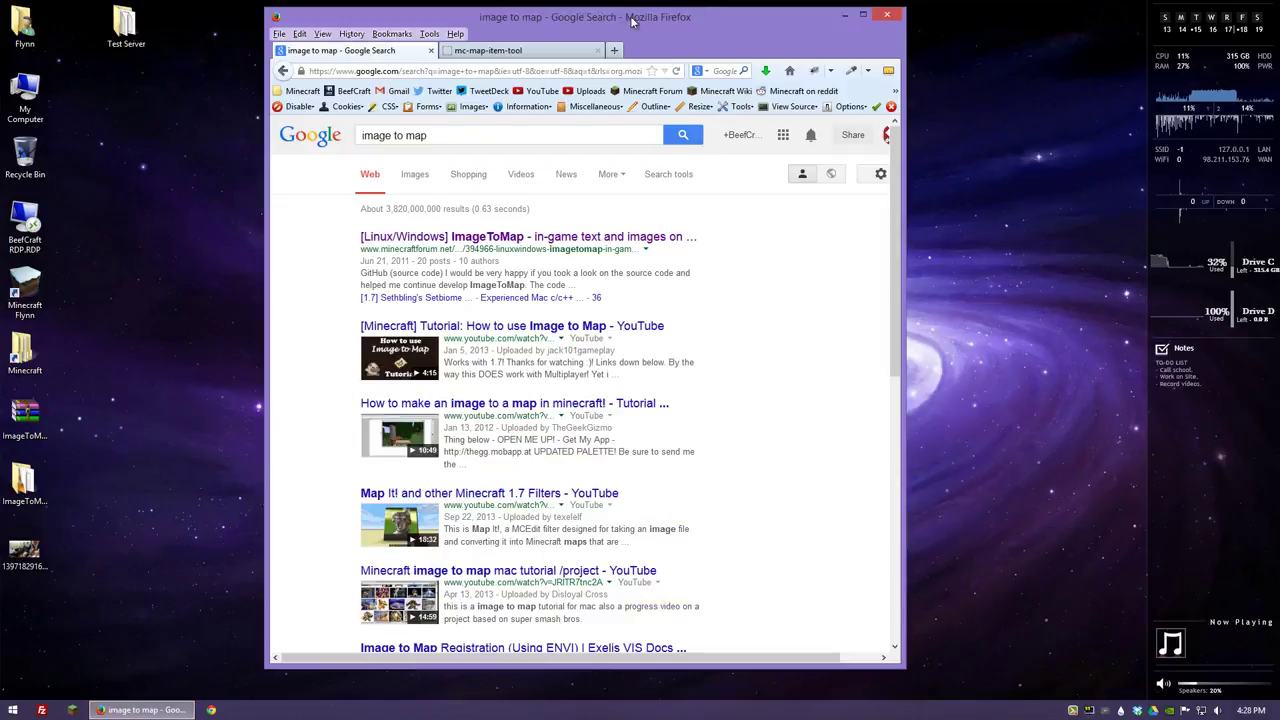
{"action": "double_click", "coordinate": [513, 20]}
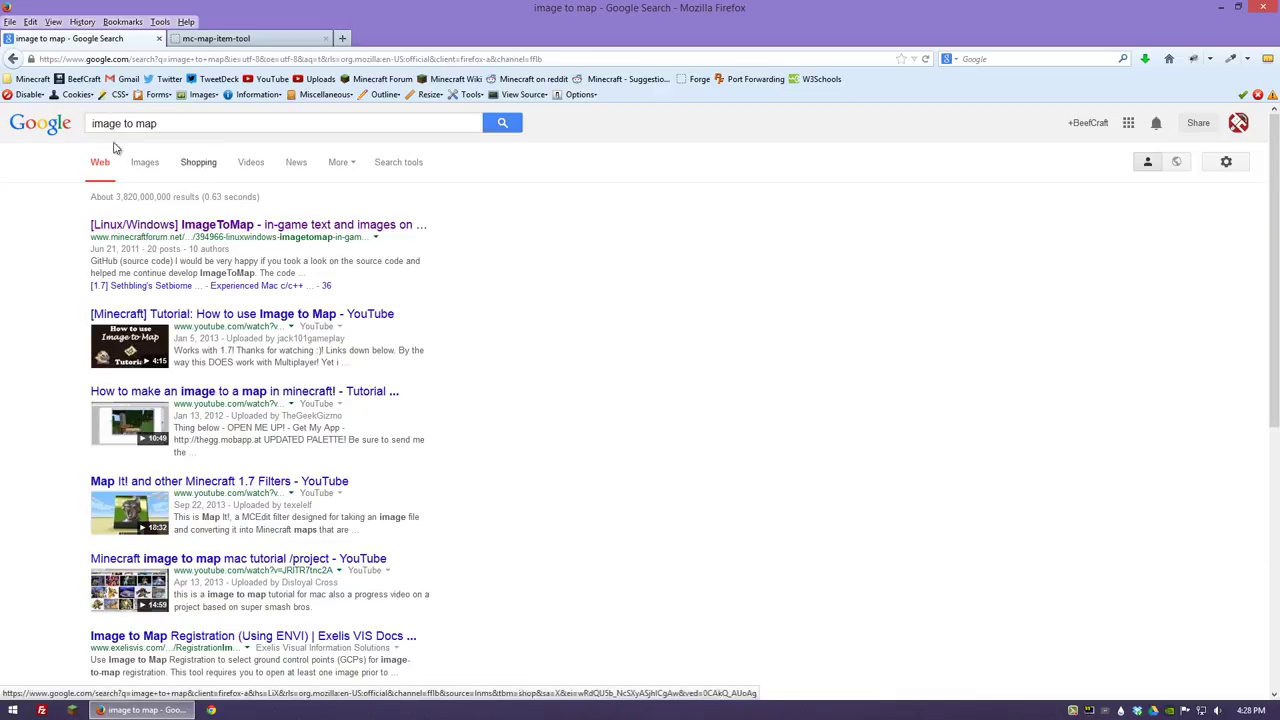
{"action": "left_click", "coordinate": [270, 228]}
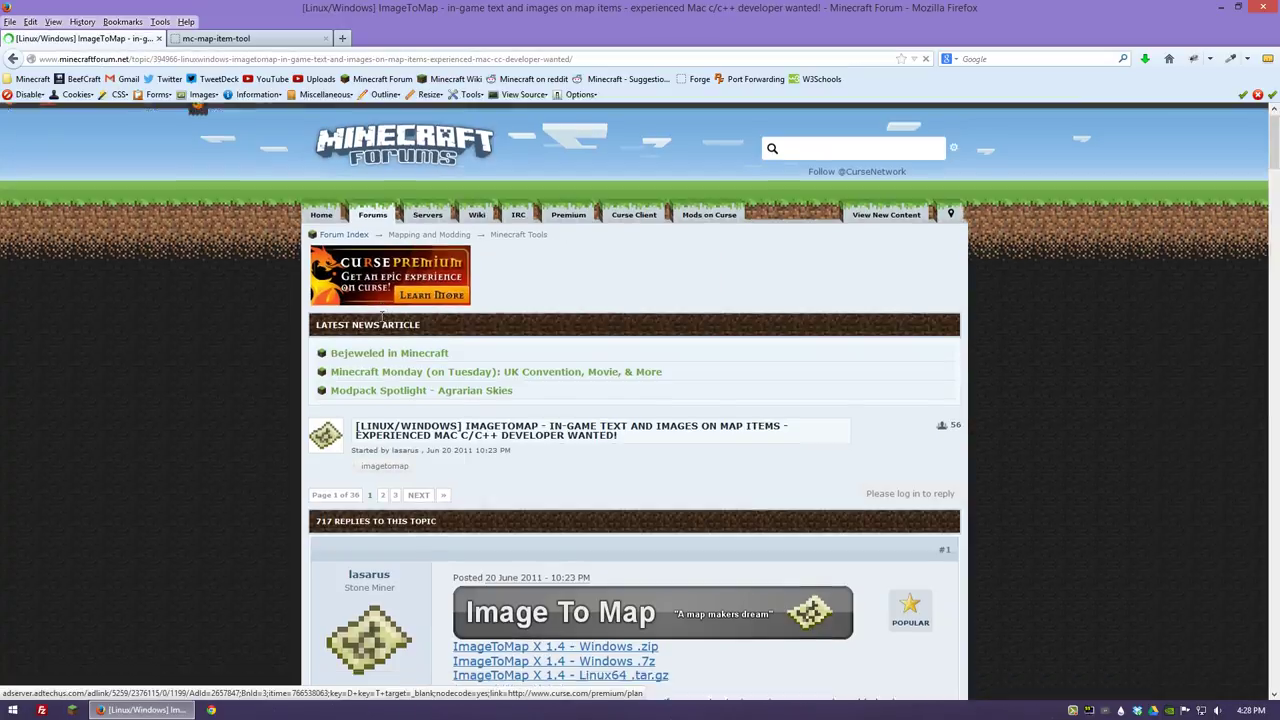
{"action": "scroll", "coordinate": [480, 400], "scroll_direction": "down", "scroll_amount": 3}
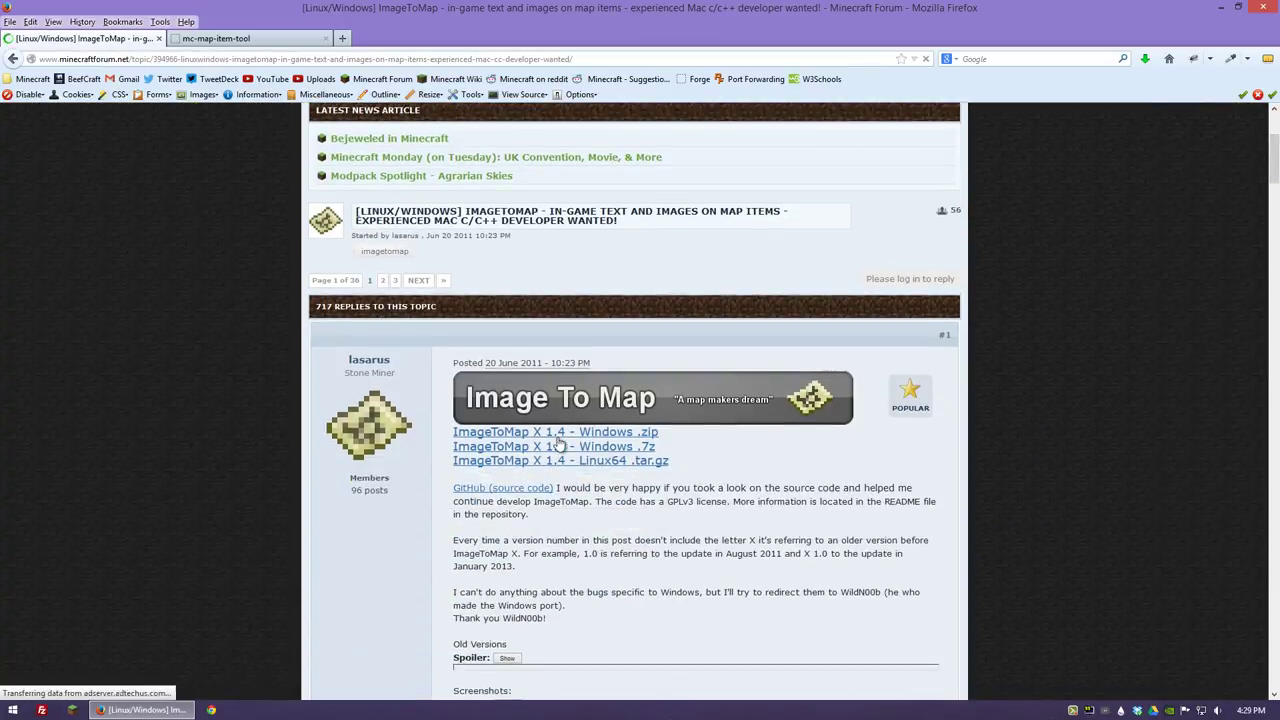
{"action": "left_click", "coordinate": [617, 467]}
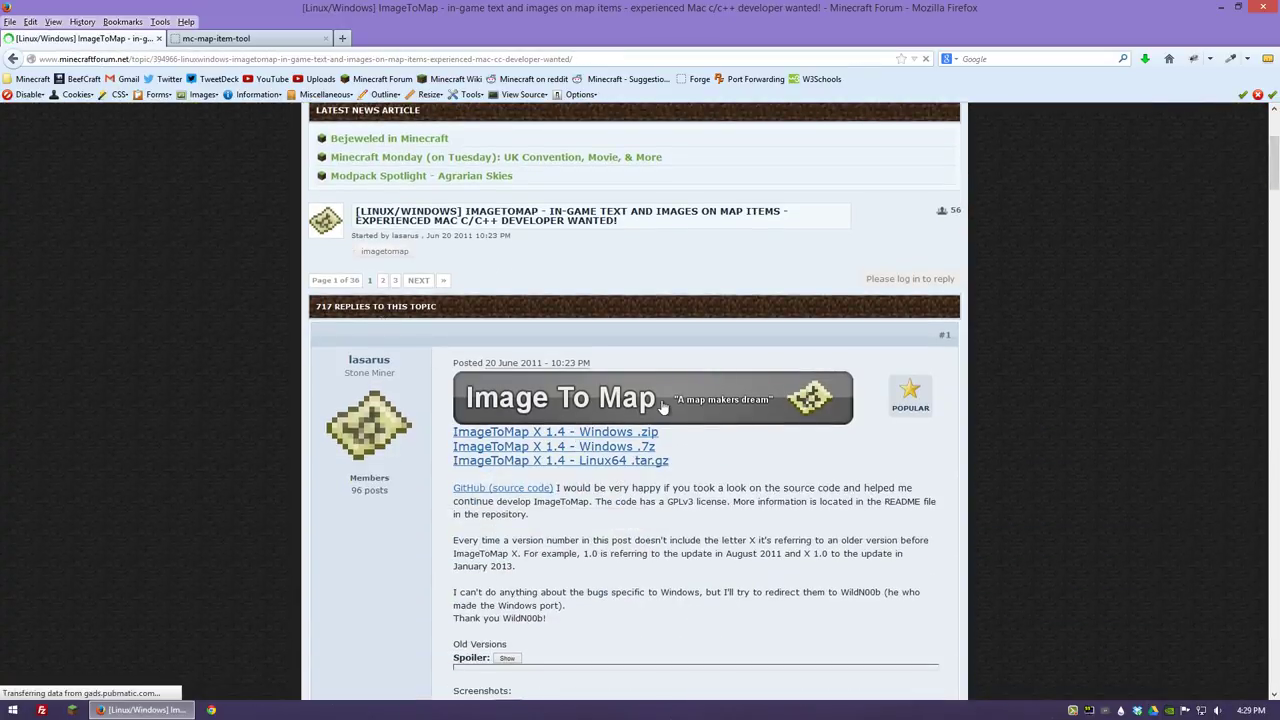
Step: Load the car photo 1396979432934.jpg from the desktop into the MC Map Item Tool
{"action": "left_click", "coordinate": [228, 40]}
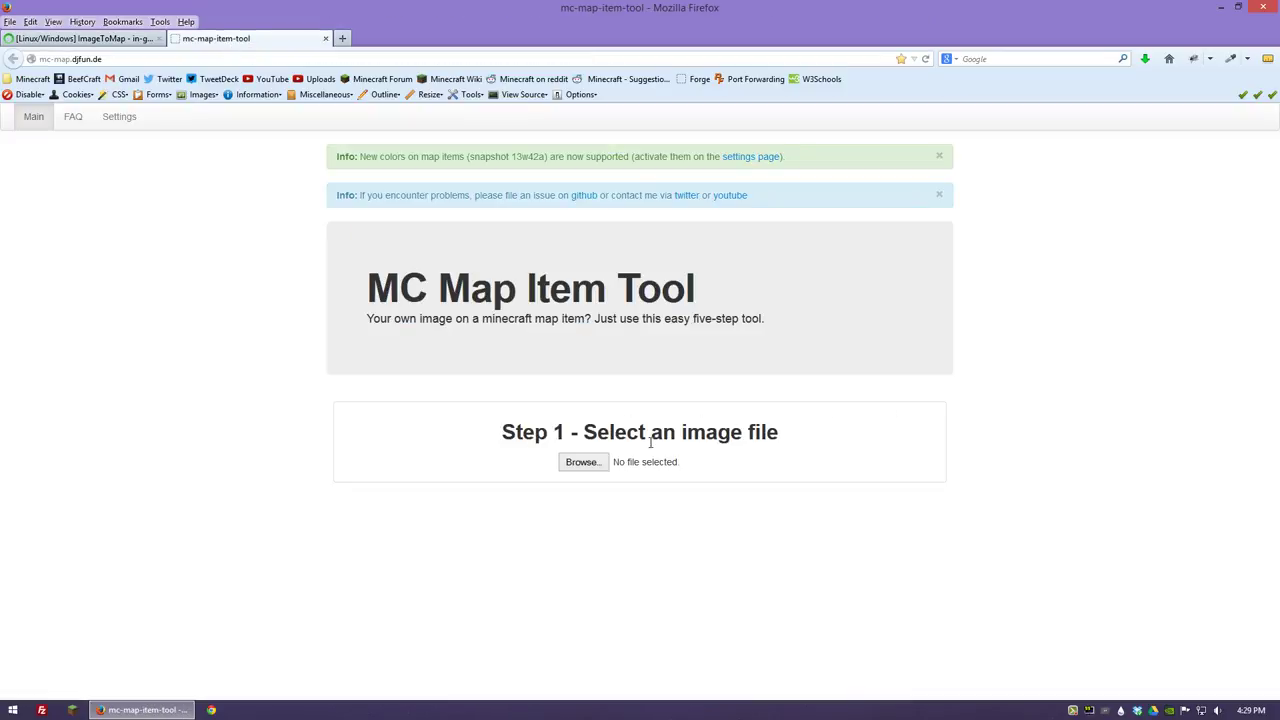
{"action": "left_click", "coordinate": [584, 462]}
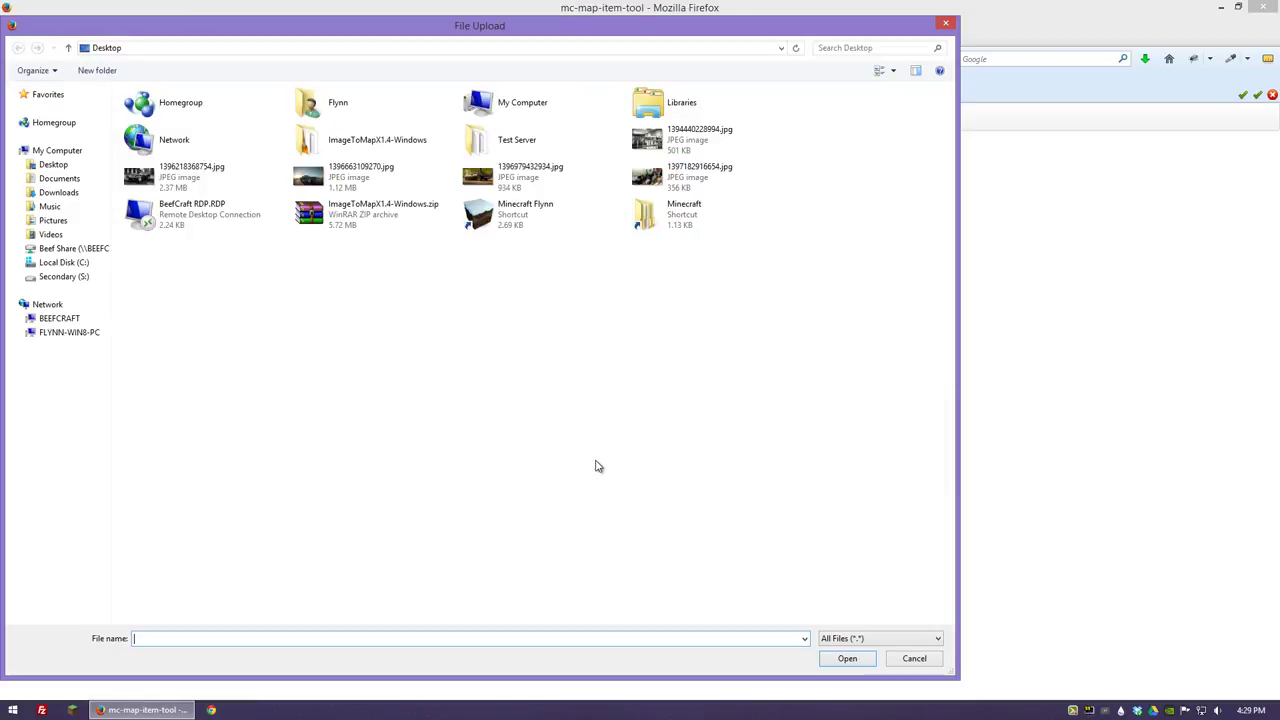
{"action": "double_click", "coordinate": [476, 180]}
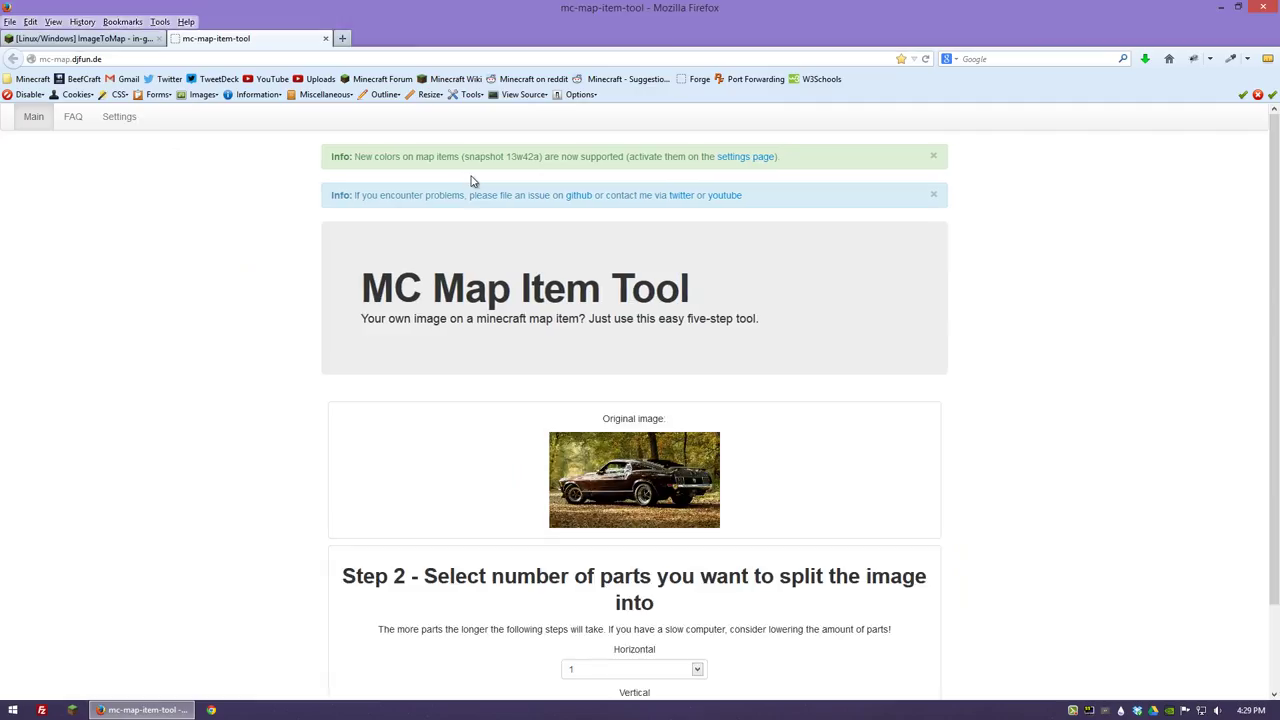
Step: Keep the image as a single part (1 horizontal, 1 vertical) and adjust its colors for Minecraft
{"action": "scroll", "coordinate": [567, 578], "scroll_direction": "down", "scroll_amount": 2}
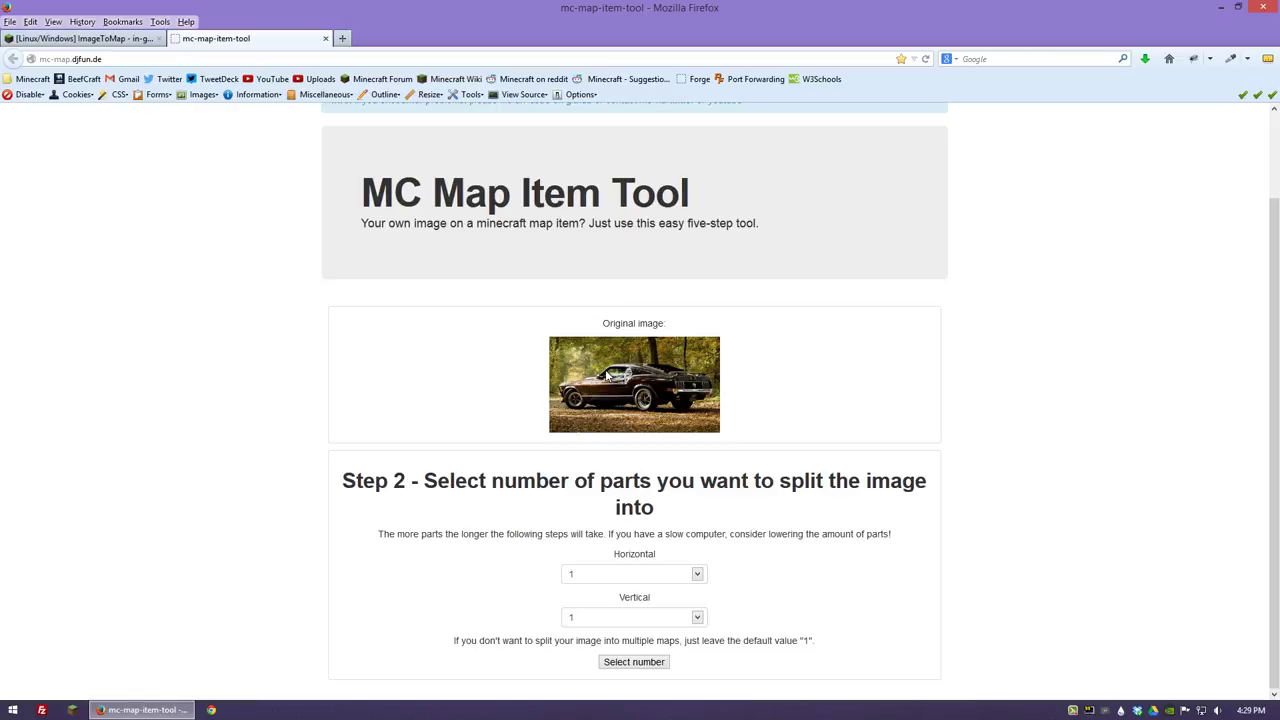
{"action": "left_click", "coordinate": [630, 664]}
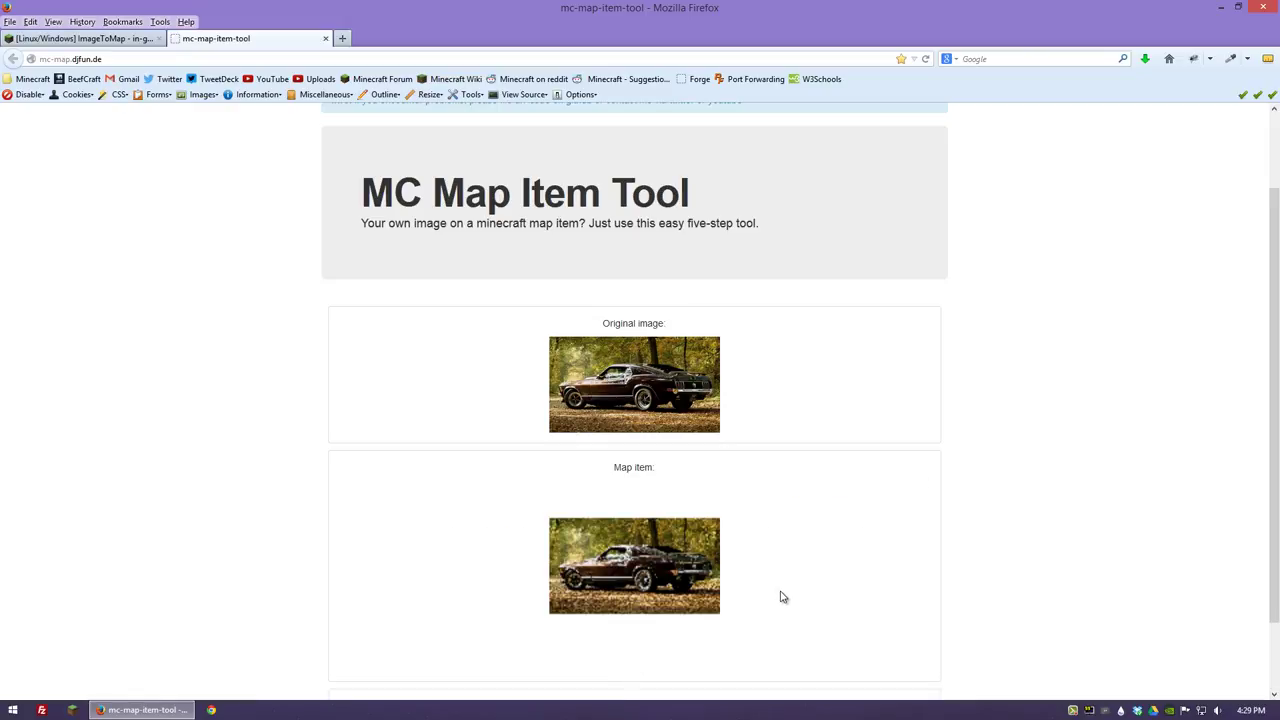
{"action": "scroll", "coordinate": [783, 597], "scroll_direction": "down", "scroll_amount": 2}
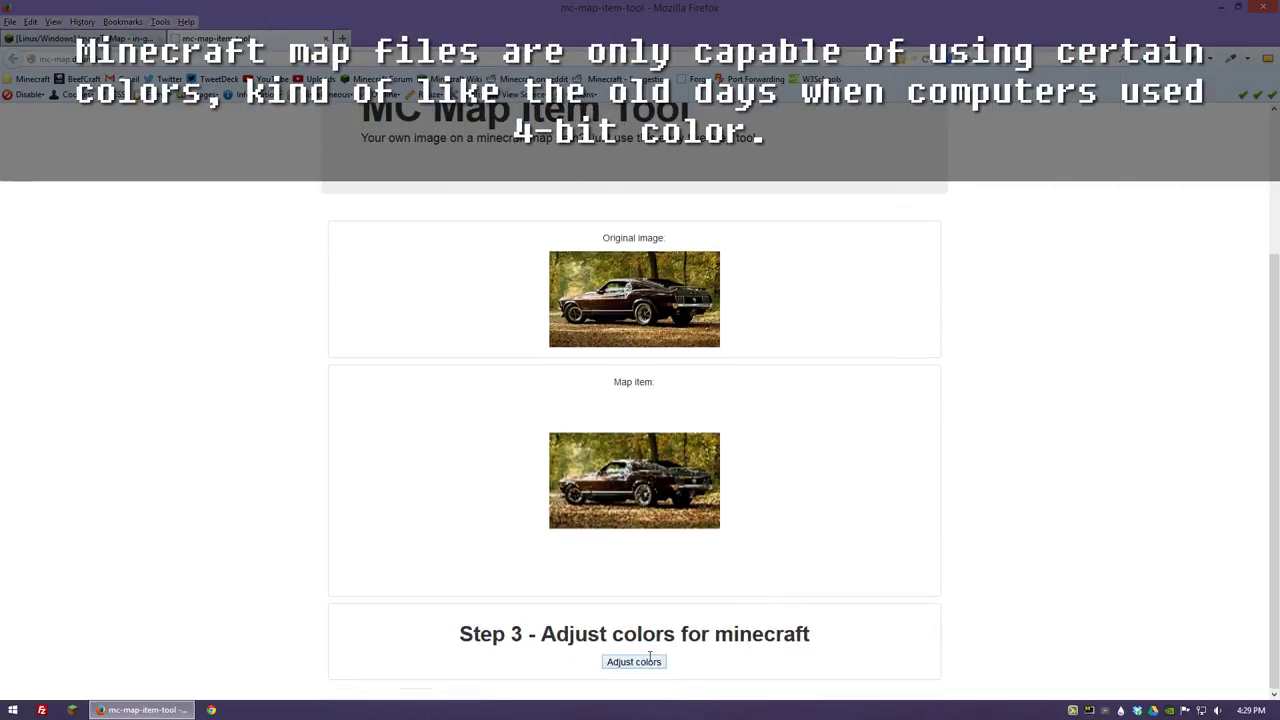
{"action": "left_click", "coordinate": [634, 661]}
Step: Set the existing map count to 67 and have the server create the map file
{"action": "scroll", "coordinate": [706, 613], "scroll_direction": "down", "scroll_amount": 1}
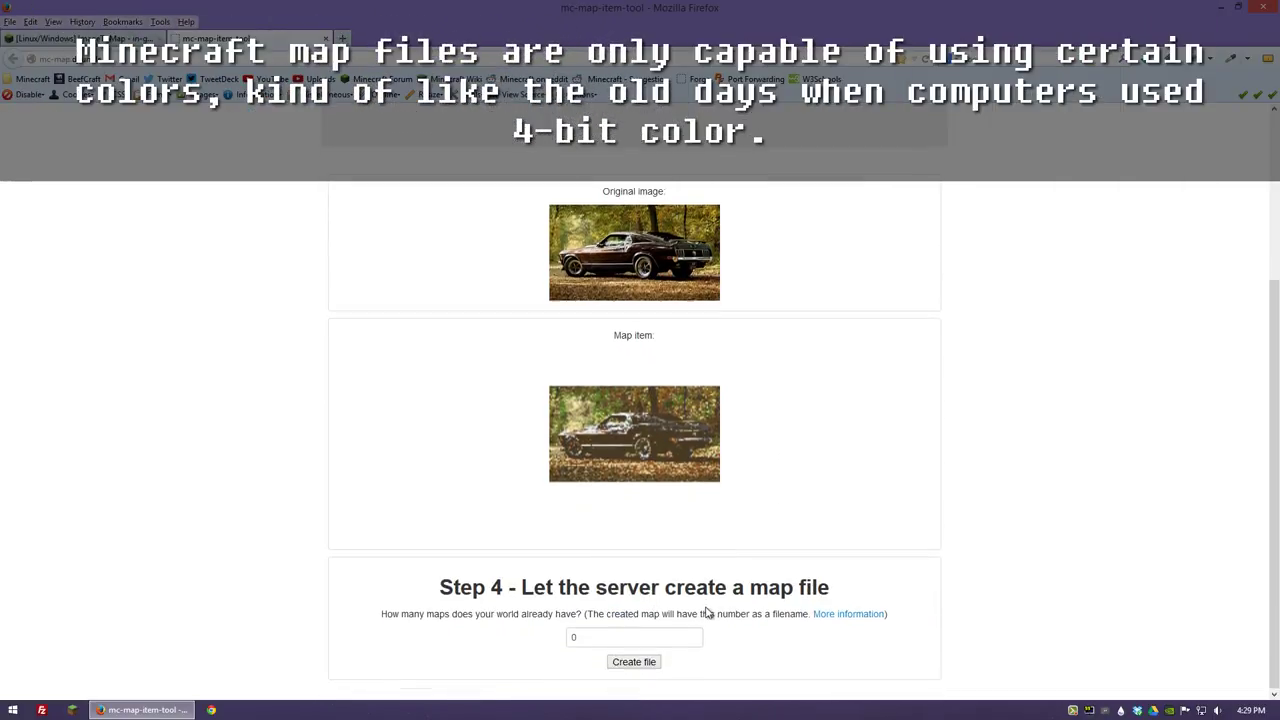
{"action": "double_click", "coordinate": [620, 634]}
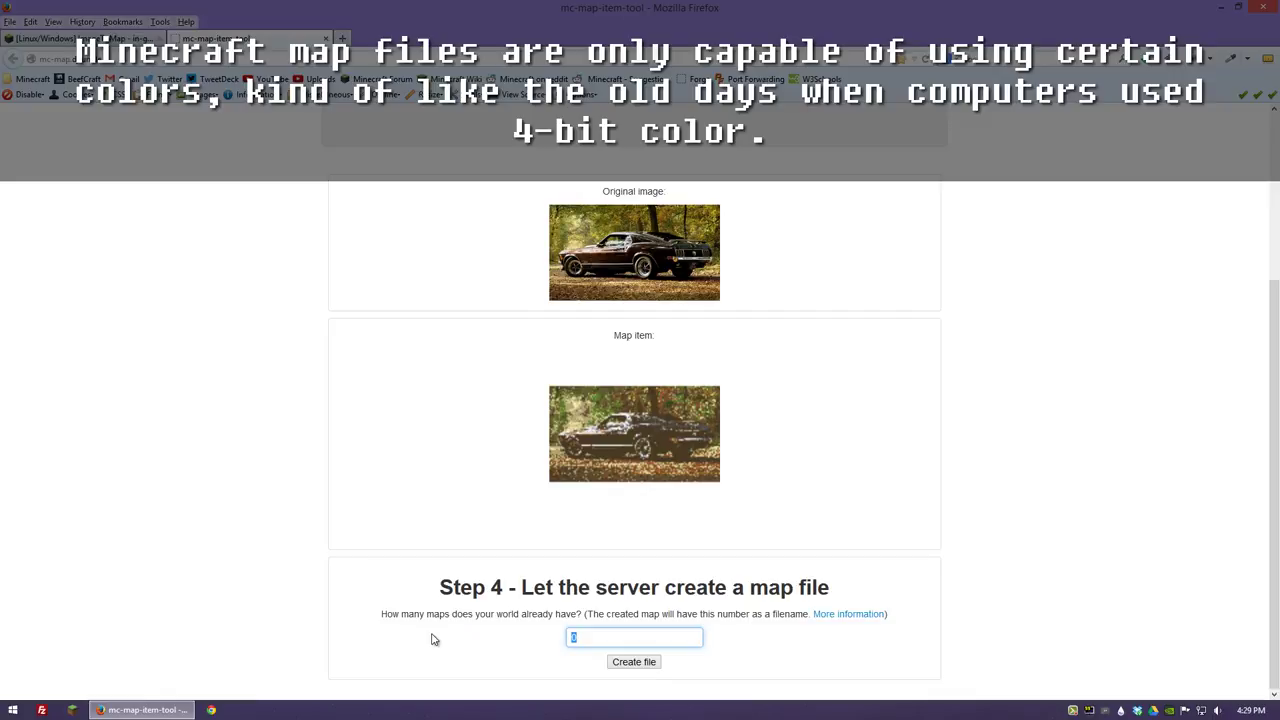
{"action": "type", "text": "67"}
{"action": "left_click", "coordinate": [632, 662]}
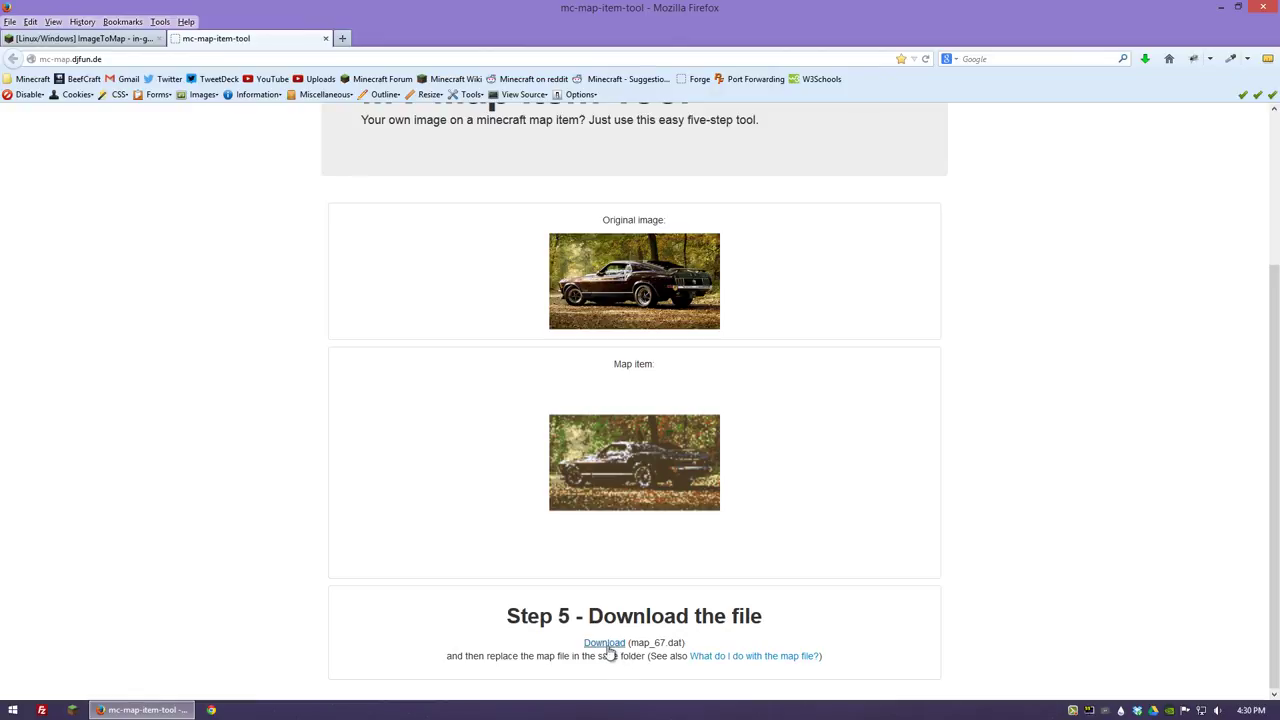
Step: Download map_67.dat, save it to the desktop and minimize the browser
{"action": "left_click", "coordinate": [604, 643]}
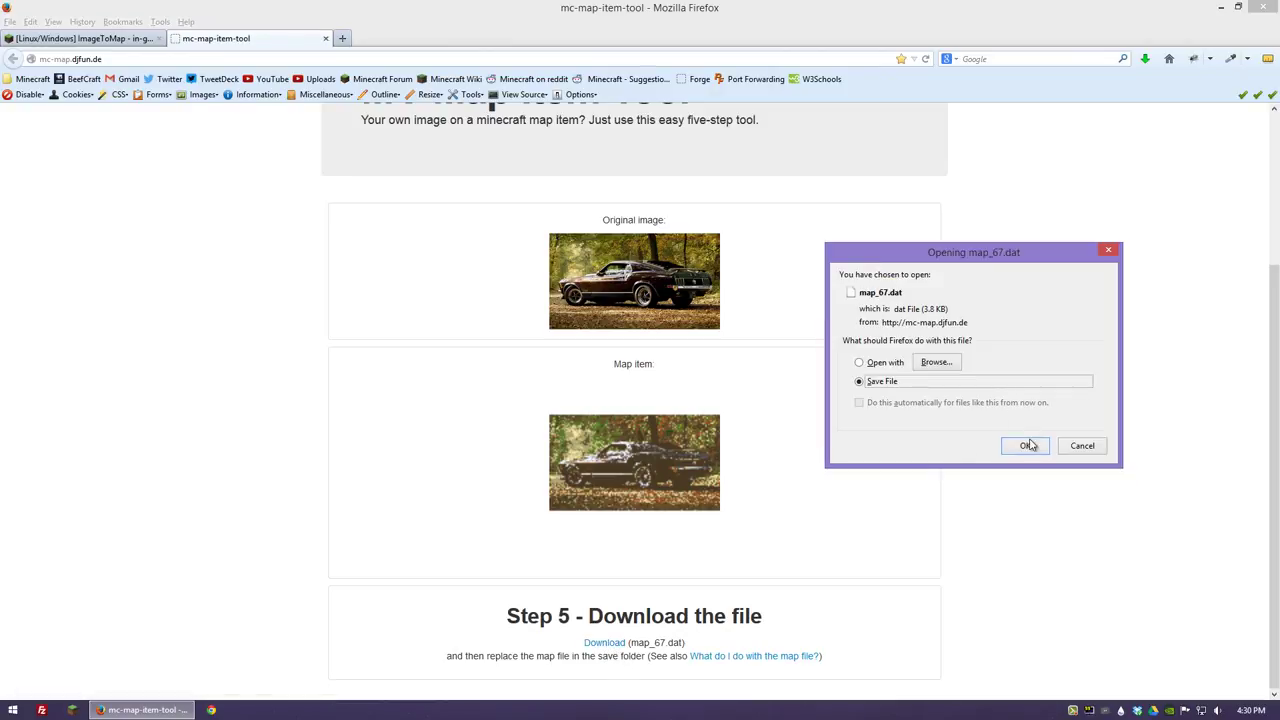
{"action": "left_click", "coordinate": [1025, 446]}
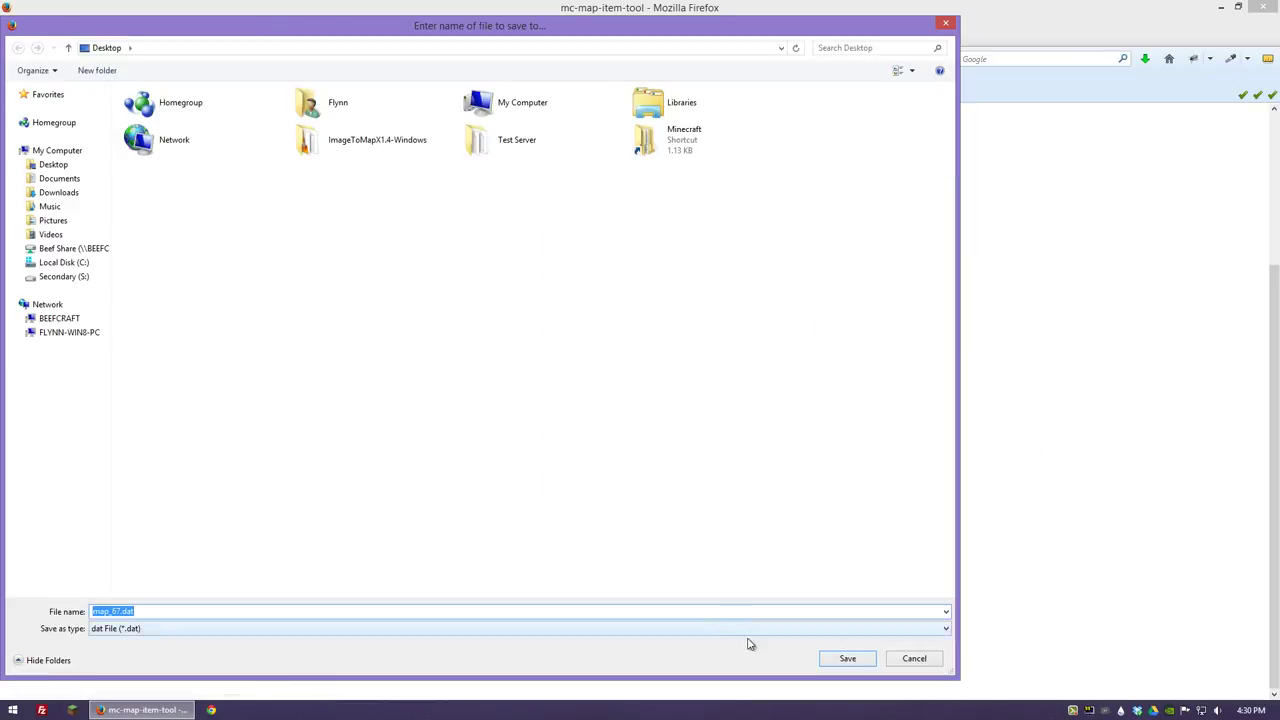
{"action": "left_click", "coordinate": [855, 665]}
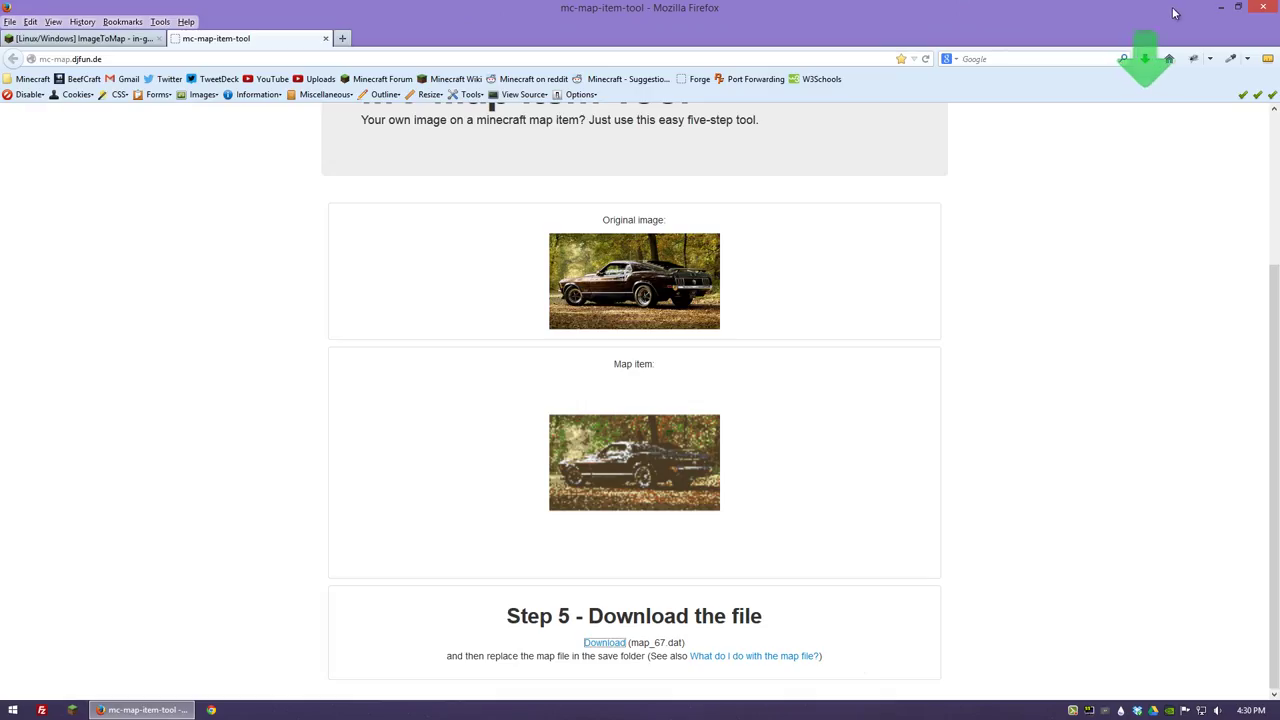
{"action": "left_click", "coordinate": [1220, 8]}
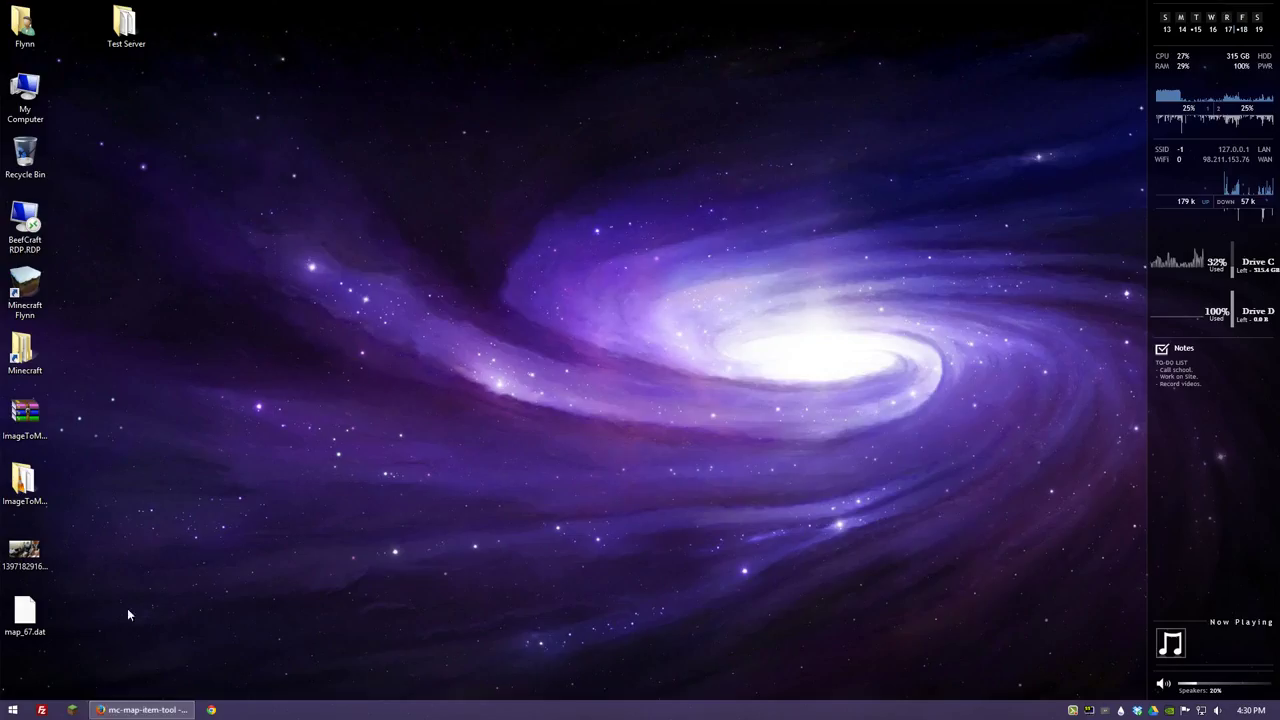
Step: Move map_67.dat from the desktop into the Test Server's world\data folder, replacing the existing file of that name
{"action": "double_click", "coordinate": [124, 22]}
{"action": "key", "text": "super+Right"}
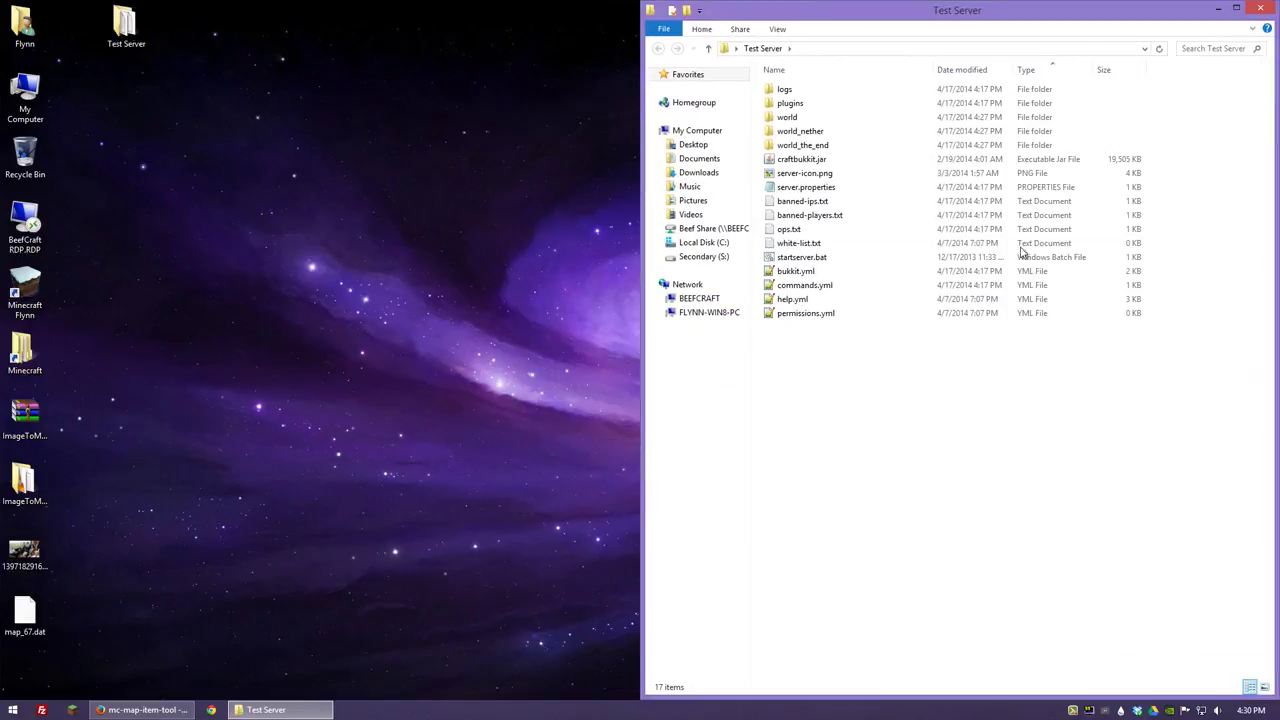
{"action": "left_click", "coordinate": [789, 119]}
{"action": "double_click", "coordinate": [789, 119]}
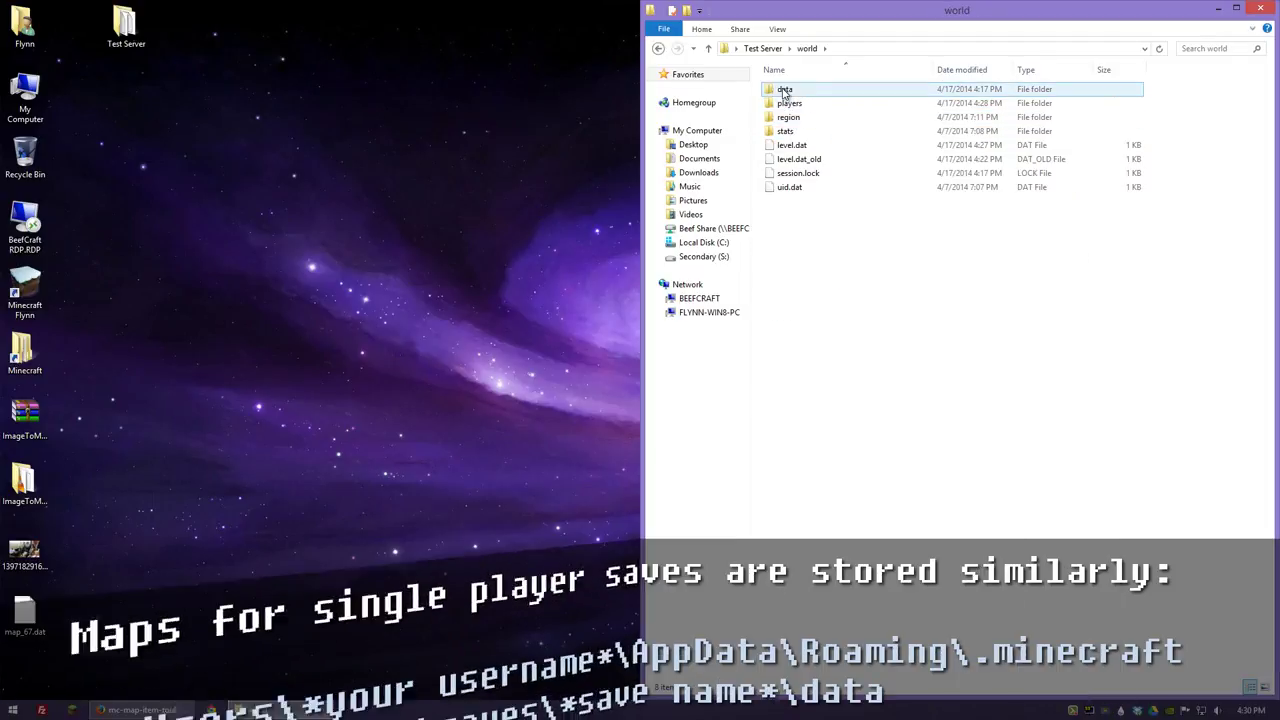
{"action": "double_click", "coordinate": [789, 91]}
{"action": "left_click_drag", "start_coordinate": [1275, 152], "coordinate": [1277, 350]}
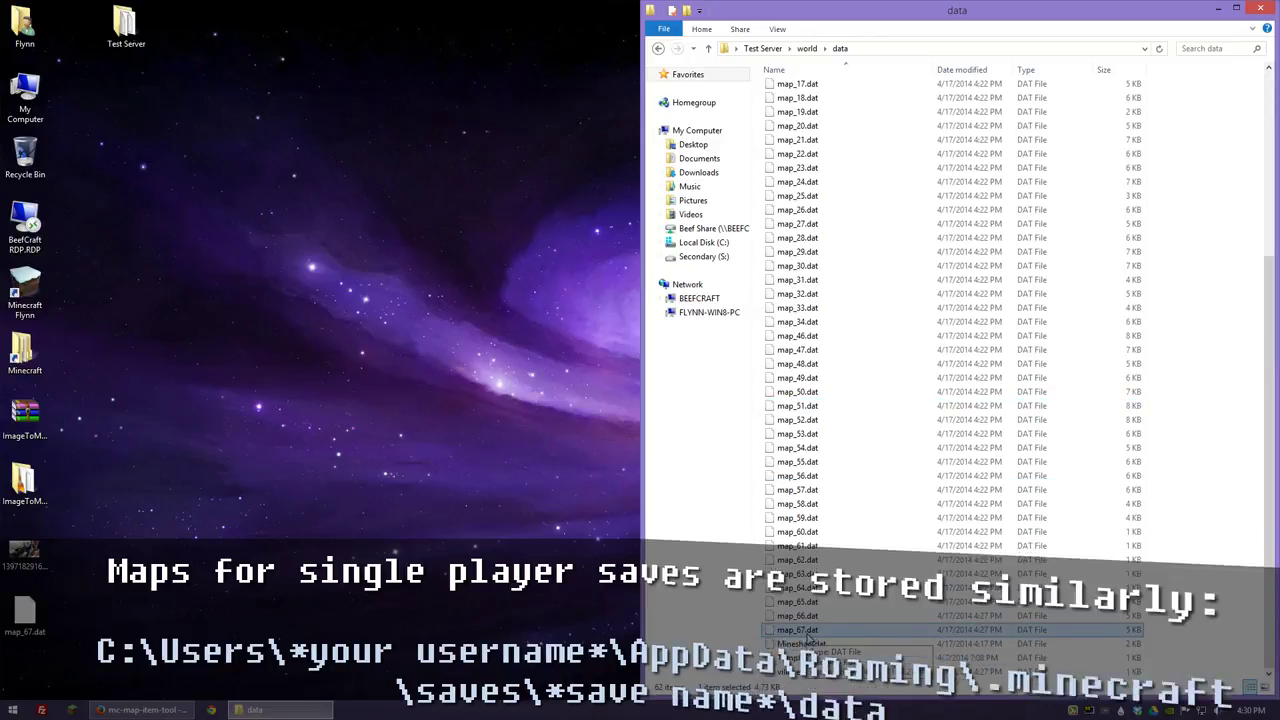
{"action": "left_click_drag", "start_coordinate": [810, 636], "coordinate": [833, 648]}
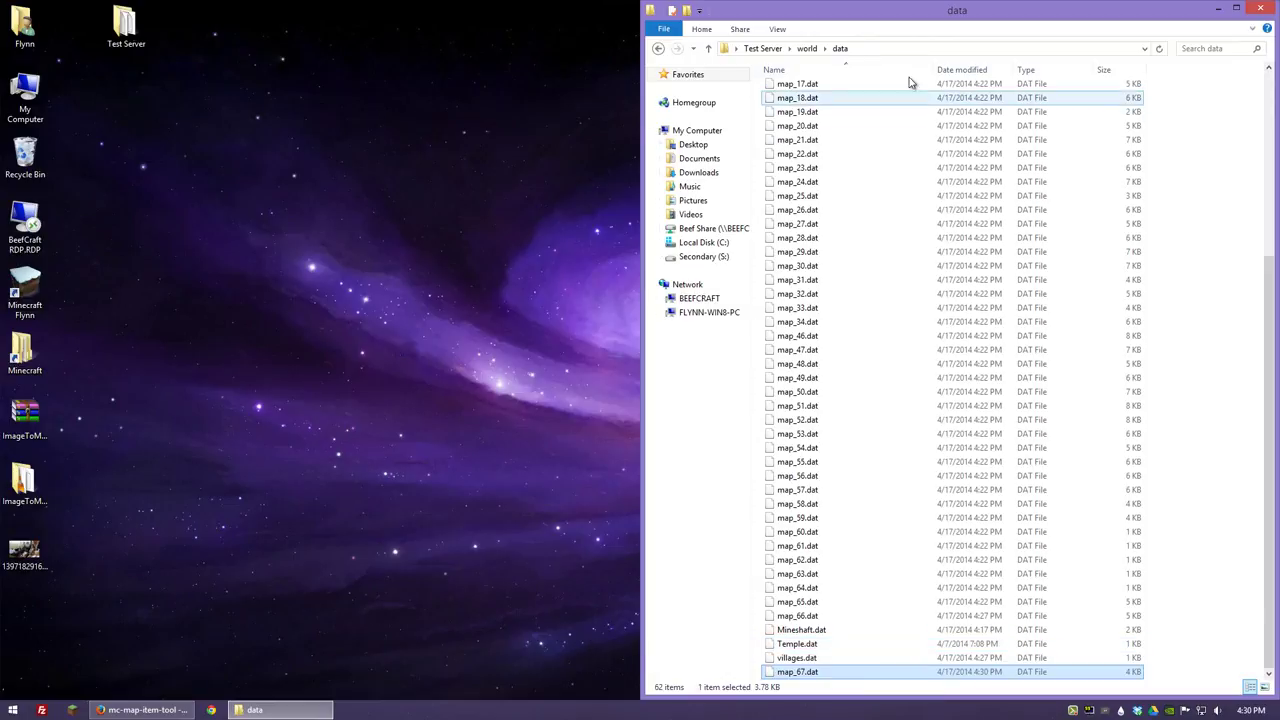
Step: Start the test server with startserver.bat from the Test Server folder and move its console window aside
{"action": "left_click", "coordinate": [762, 48]}
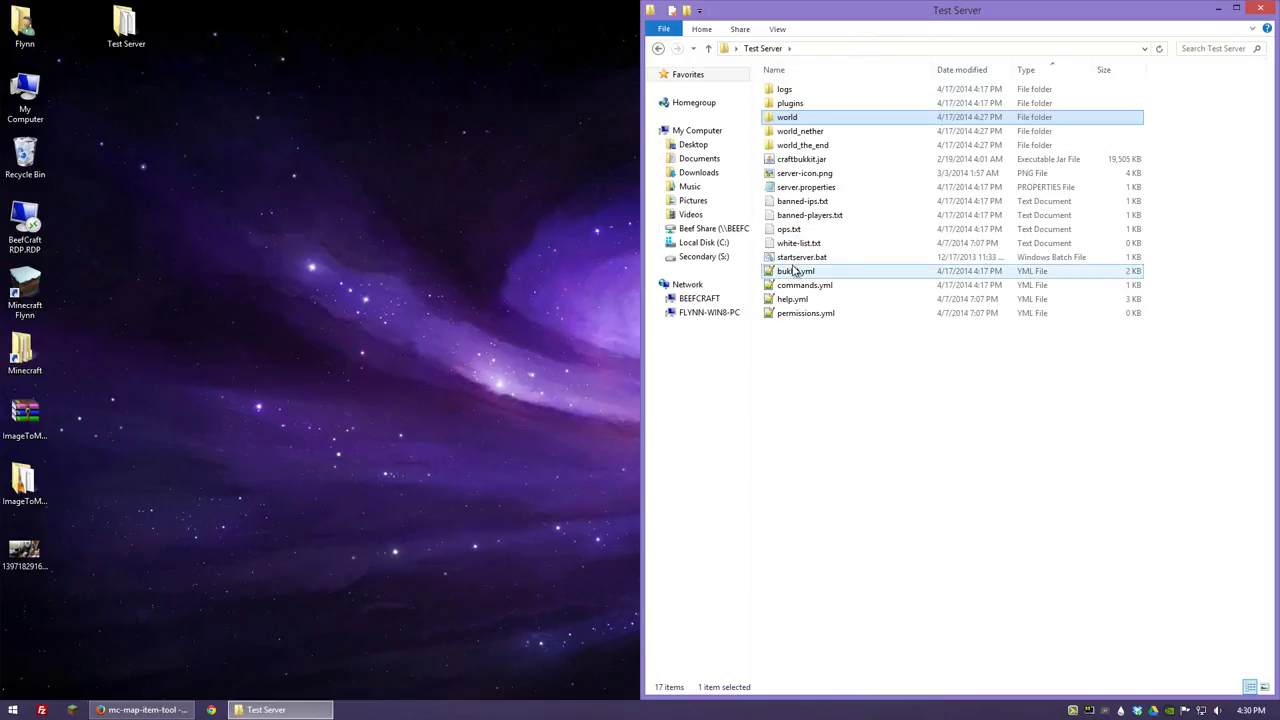
{"action": "double_click", "coordinate": [801, 257]}
{"action": "left_click_drag", "start_coordinate": [400, 105], "coordinate": [1279, 184]}
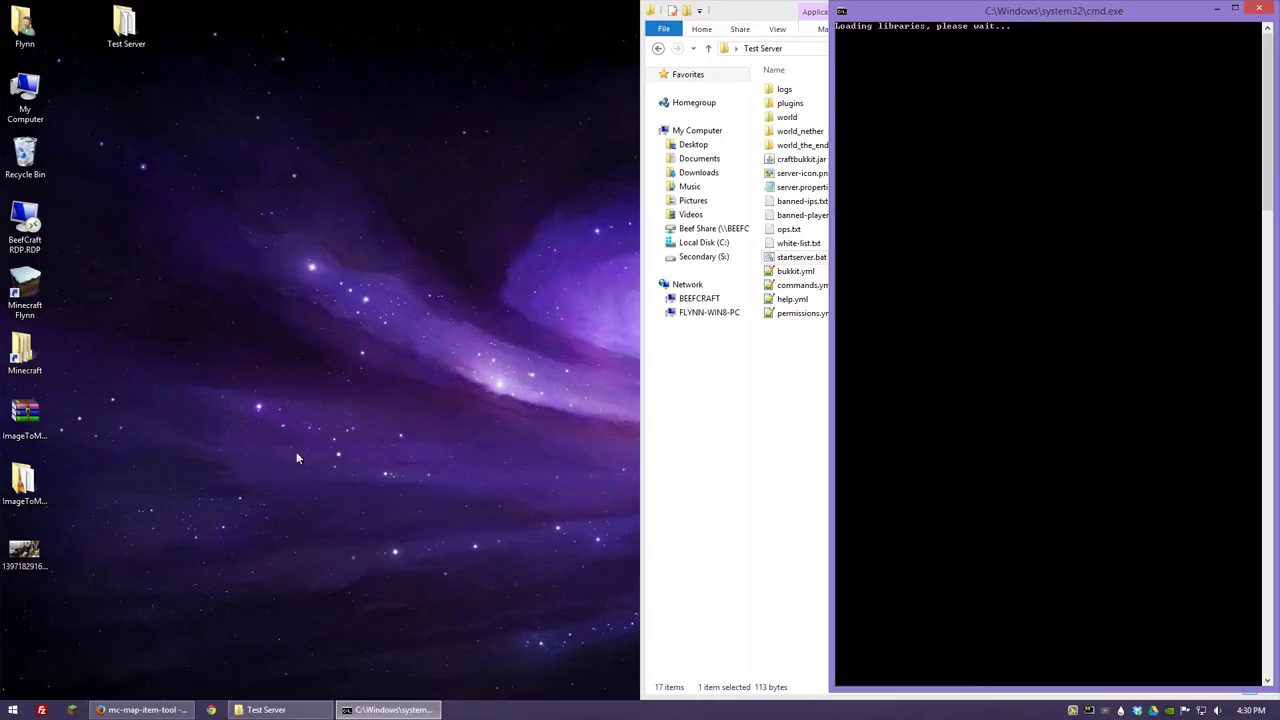
Step: Launch Minecraft 1.7.2 and join the Local Test Server in multiplayer
{"action": "left_click", "coordinate": [72, 710]}
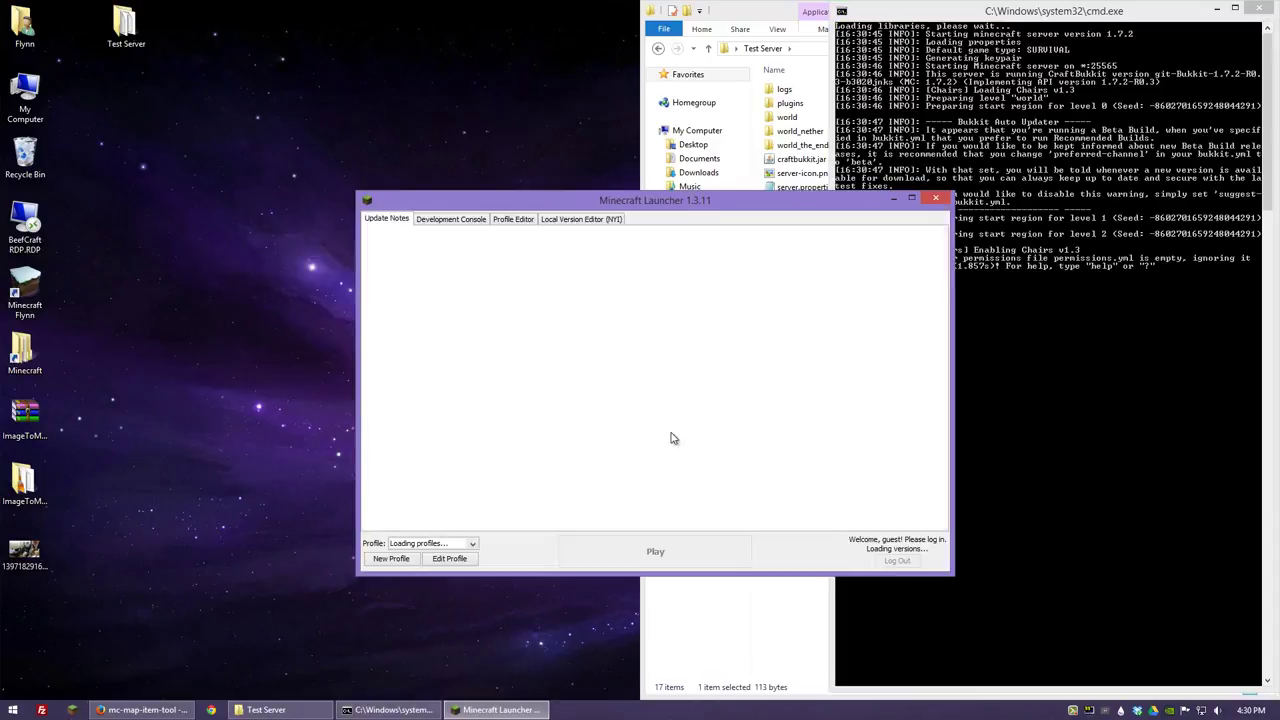
{"action": "left_click", "coordinate": [670, 557]}
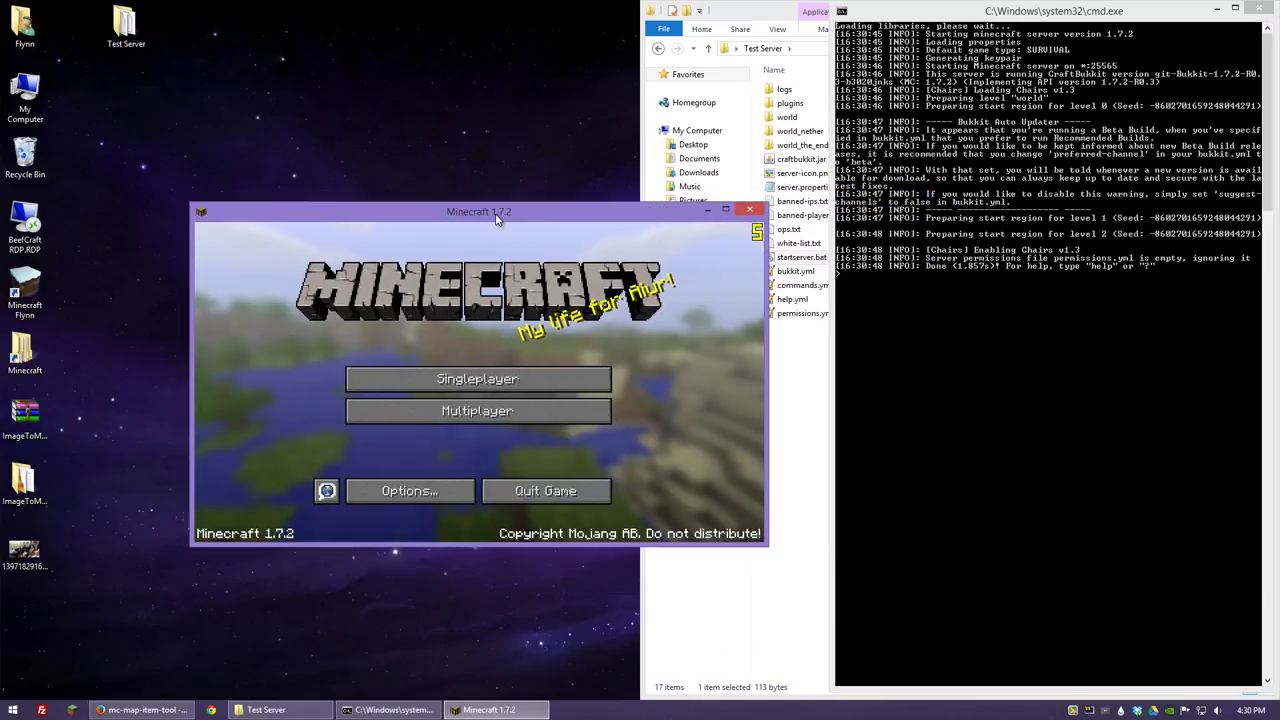
{"action": "left_click", "coordinate": [473, 412]}
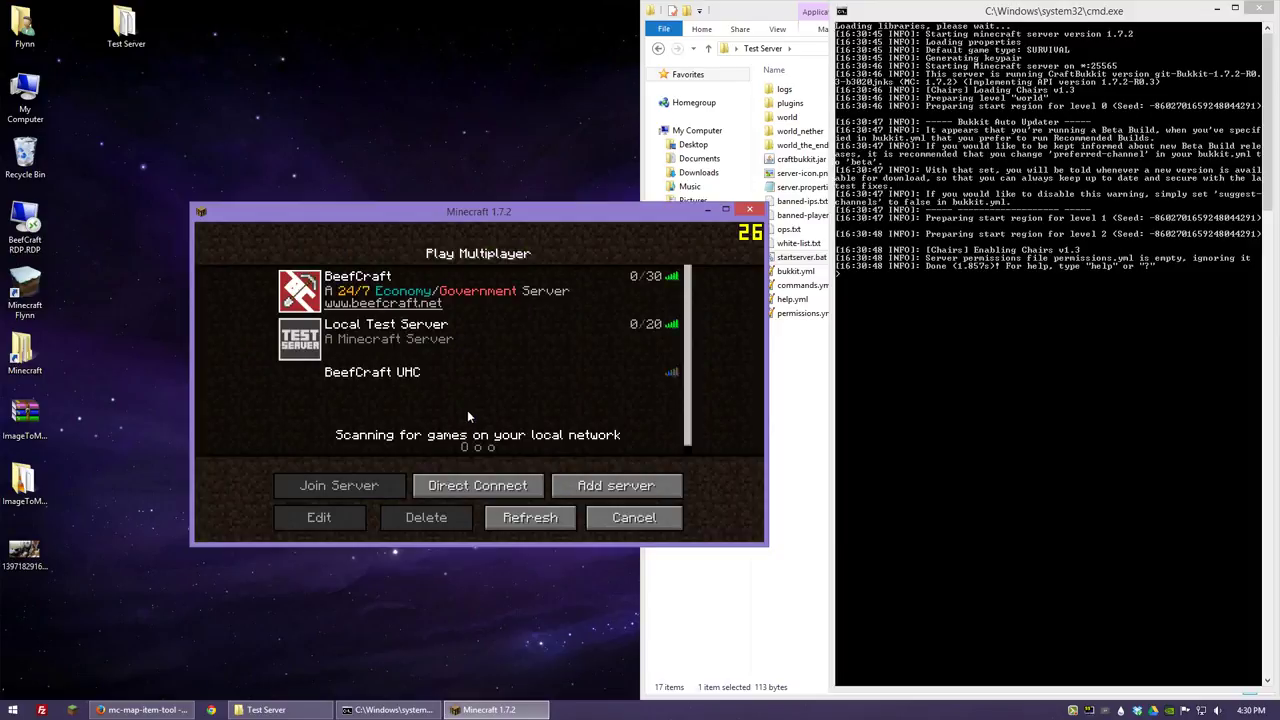
{"action": "double_click", "coordinate": [396, 342]}
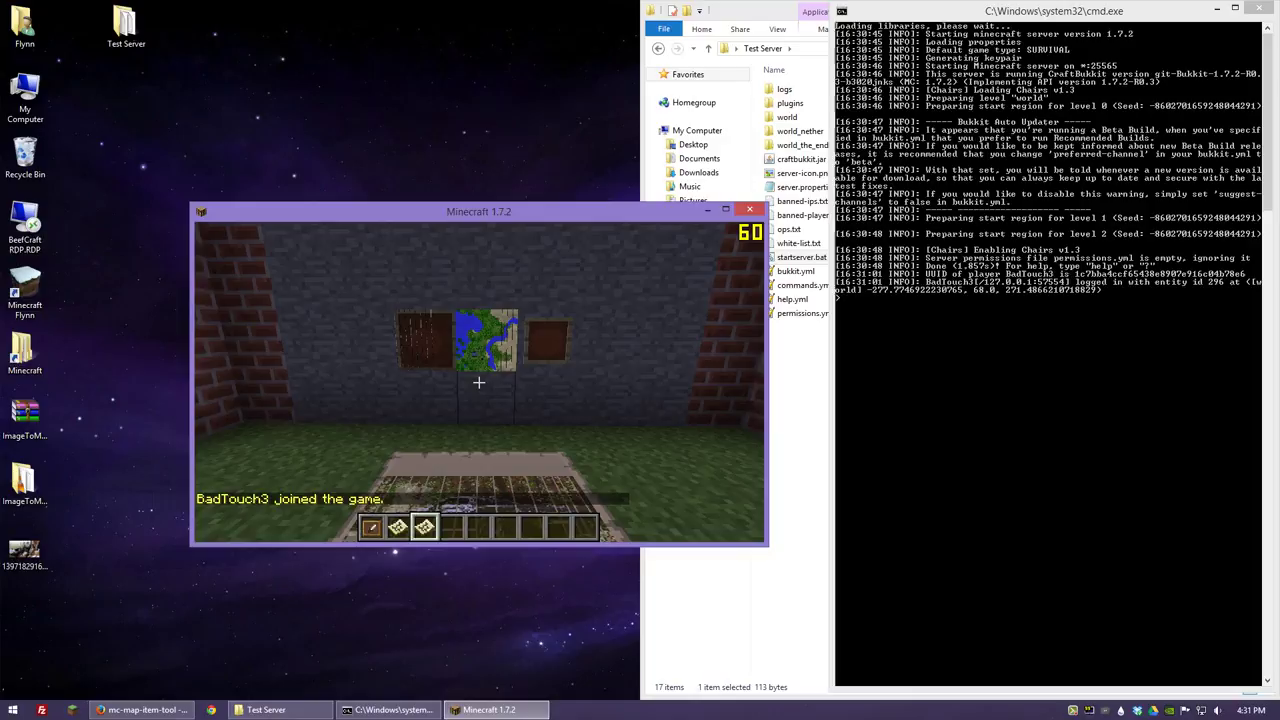
Step: Check the held map's number in the inventory, place Map #67 in the empty item frame on the wall and step back
{"action": "key", "text": "e"}
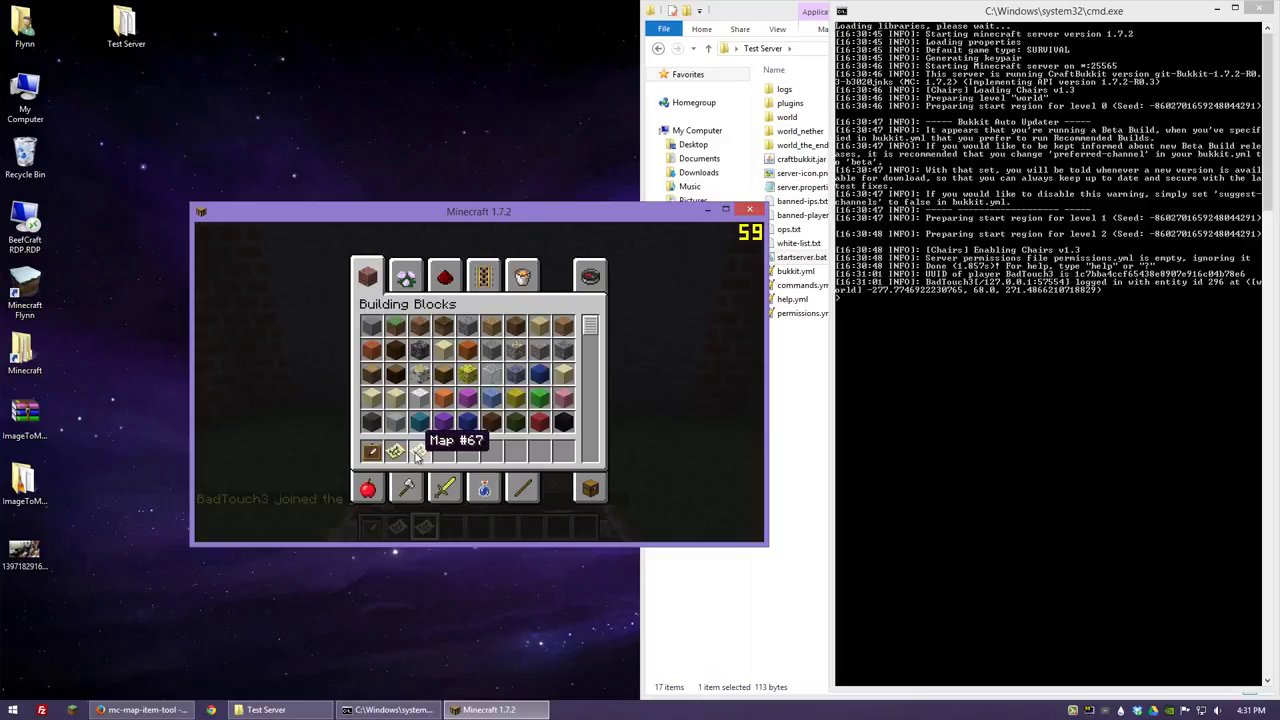
{"action": "key", "text": "e"}
{"action": "key", "text": "w"}
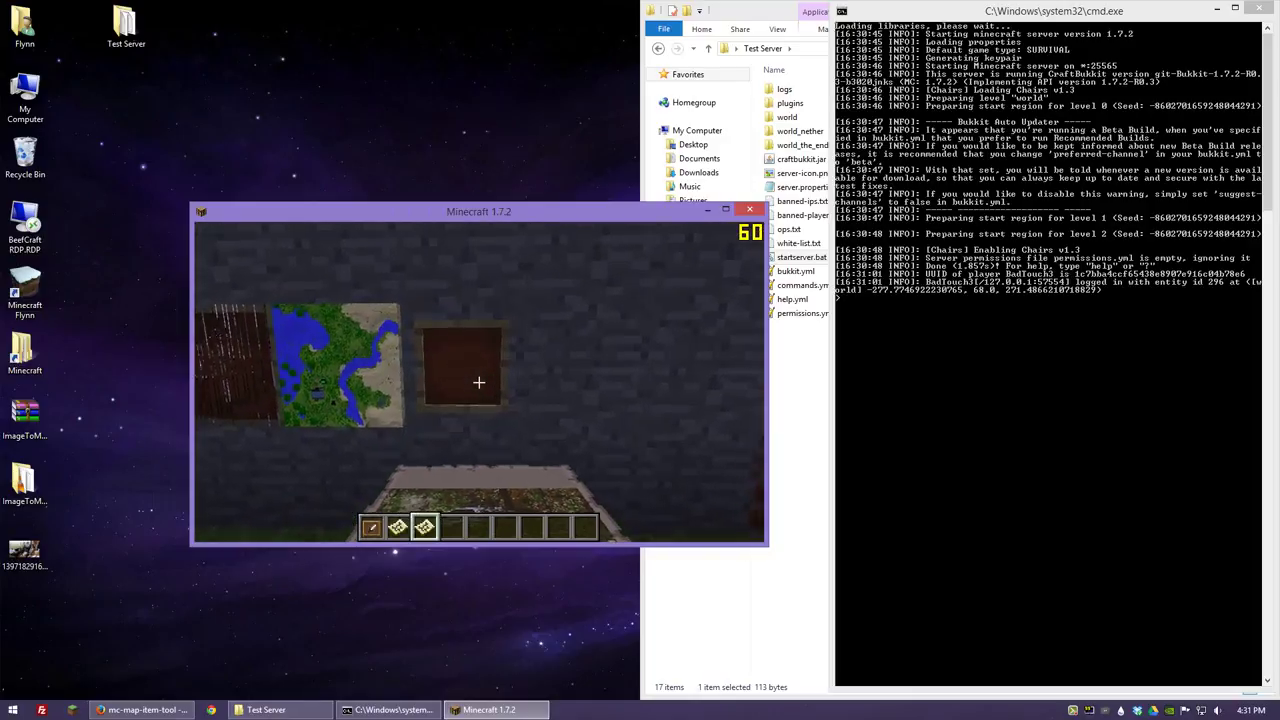
{"action": "right_click", "coordinate": [478, 382]}
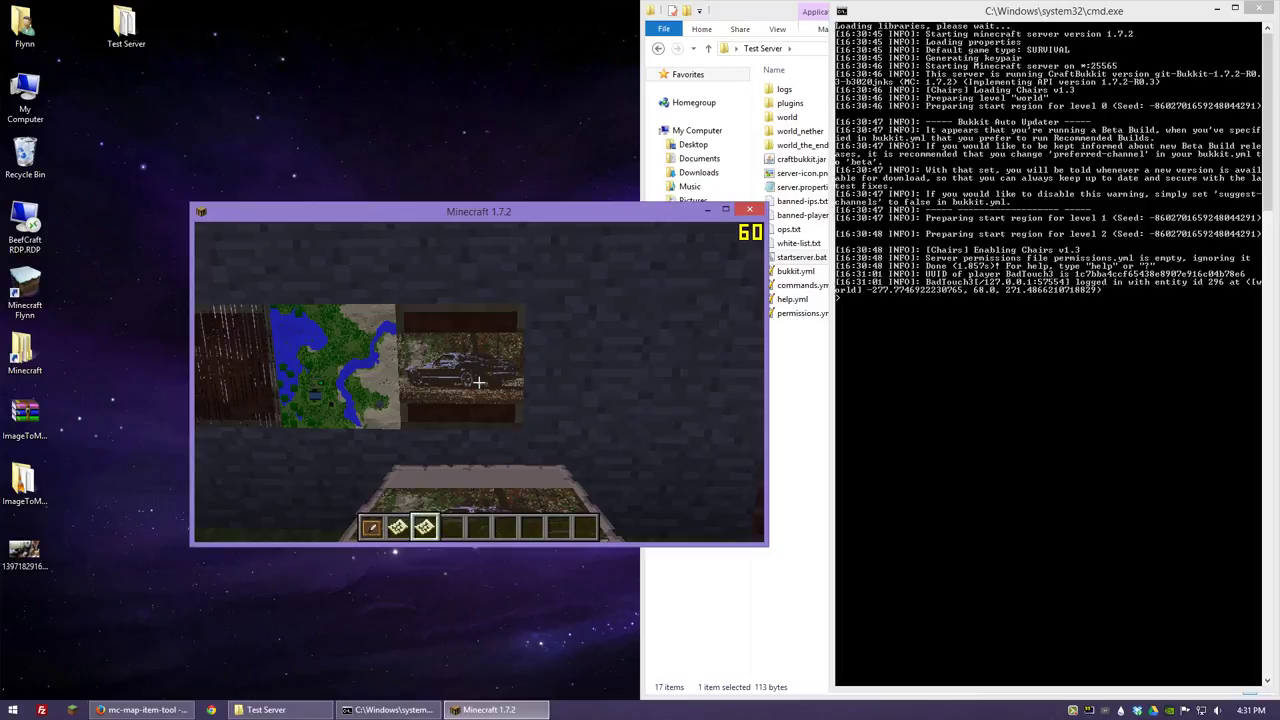
{"action": "key", "text": "s"}
{"action": "scroll", "coordinate": [478, 382], "scroll_direction": "down", "scroll_amount": 1}
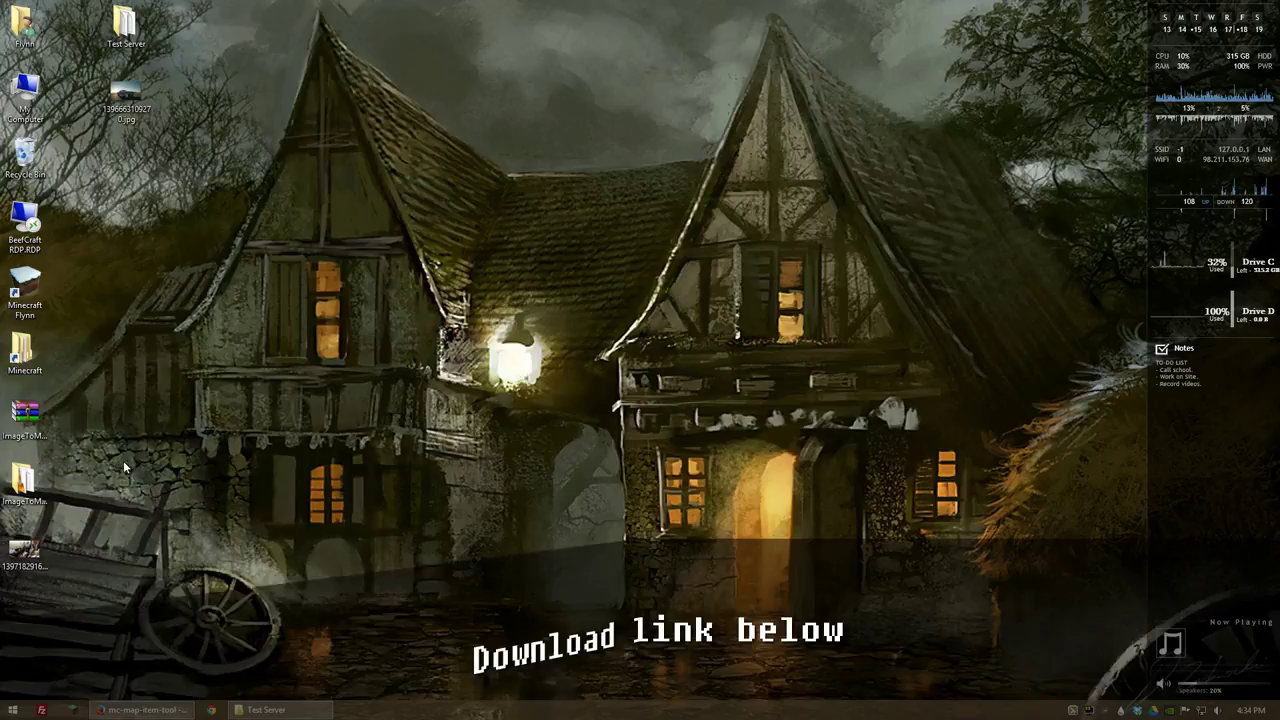
Step: Run ImageToMapX.exe from ImageToMapX1.4-Windows.zip on the desktop, move its window clear of the archive and load the car image from the desktop
{"action": "left_click", "coordinate": [27, 420]}
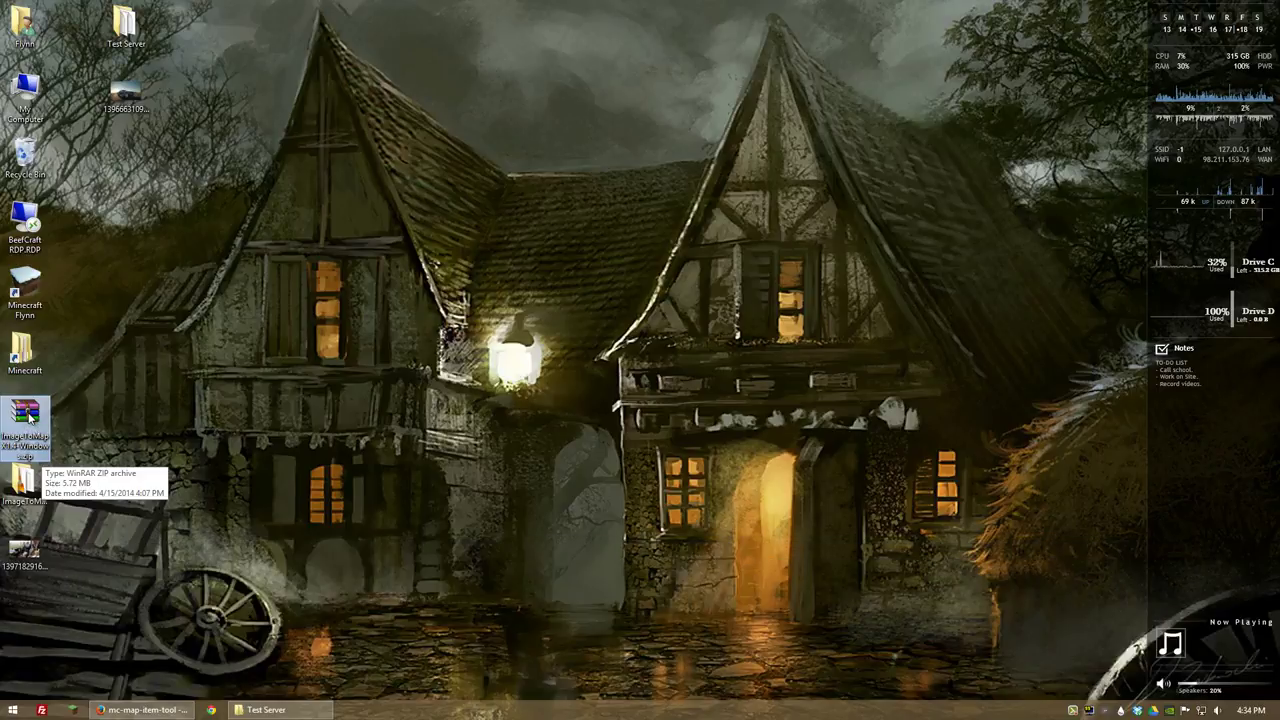
{"action": "double_click", "coordinate": [30, 418]}
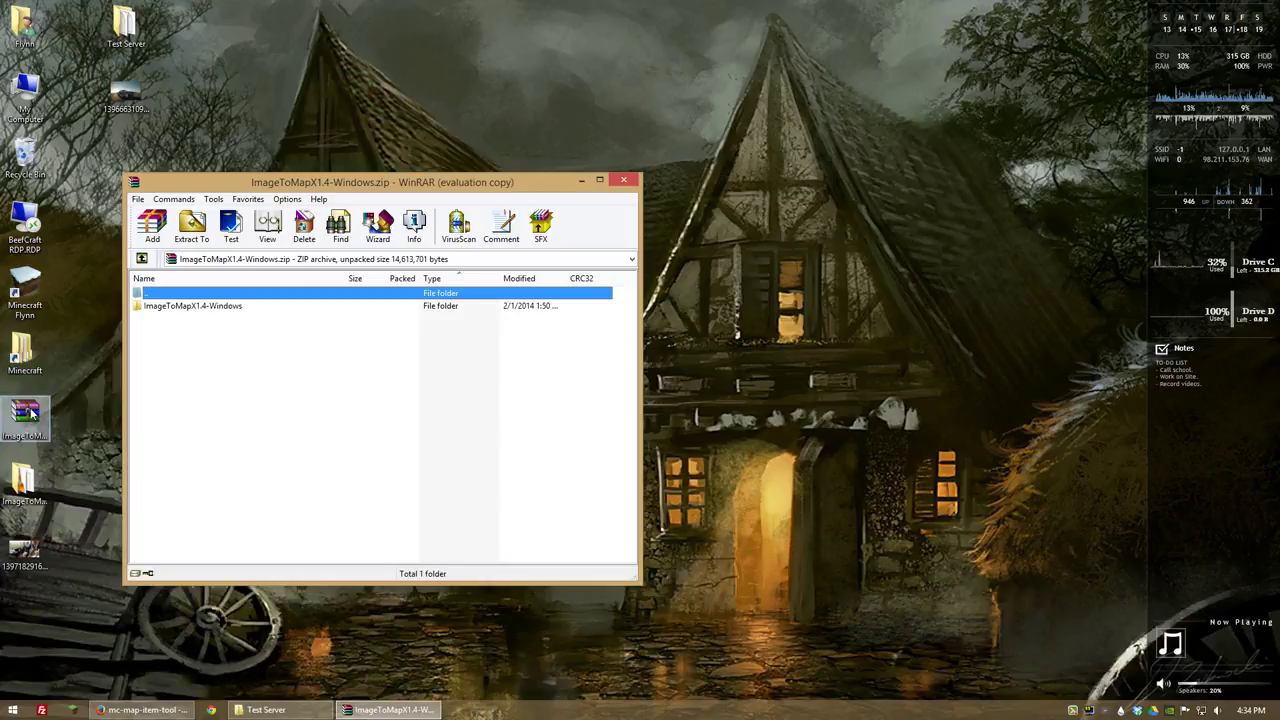
{"action": "left_click", "coordinate": [485, 326]}
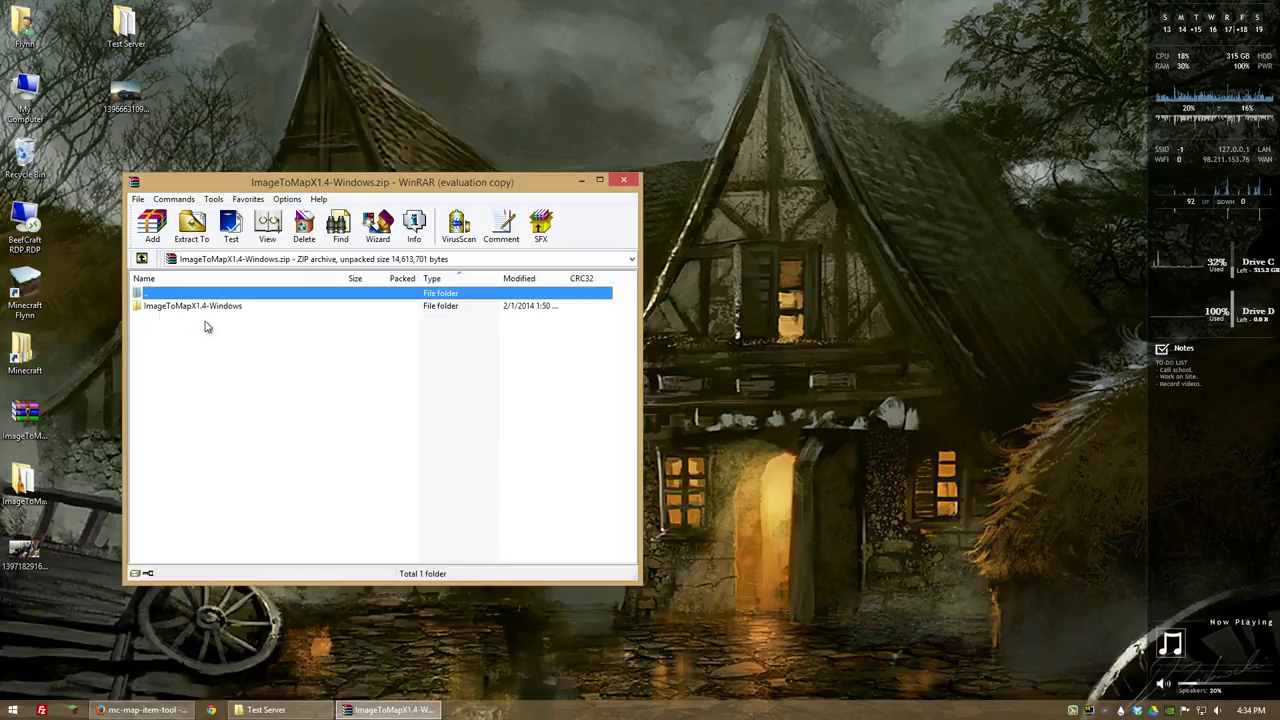
{"action": "double_click", "coordinate": [178, 306]}
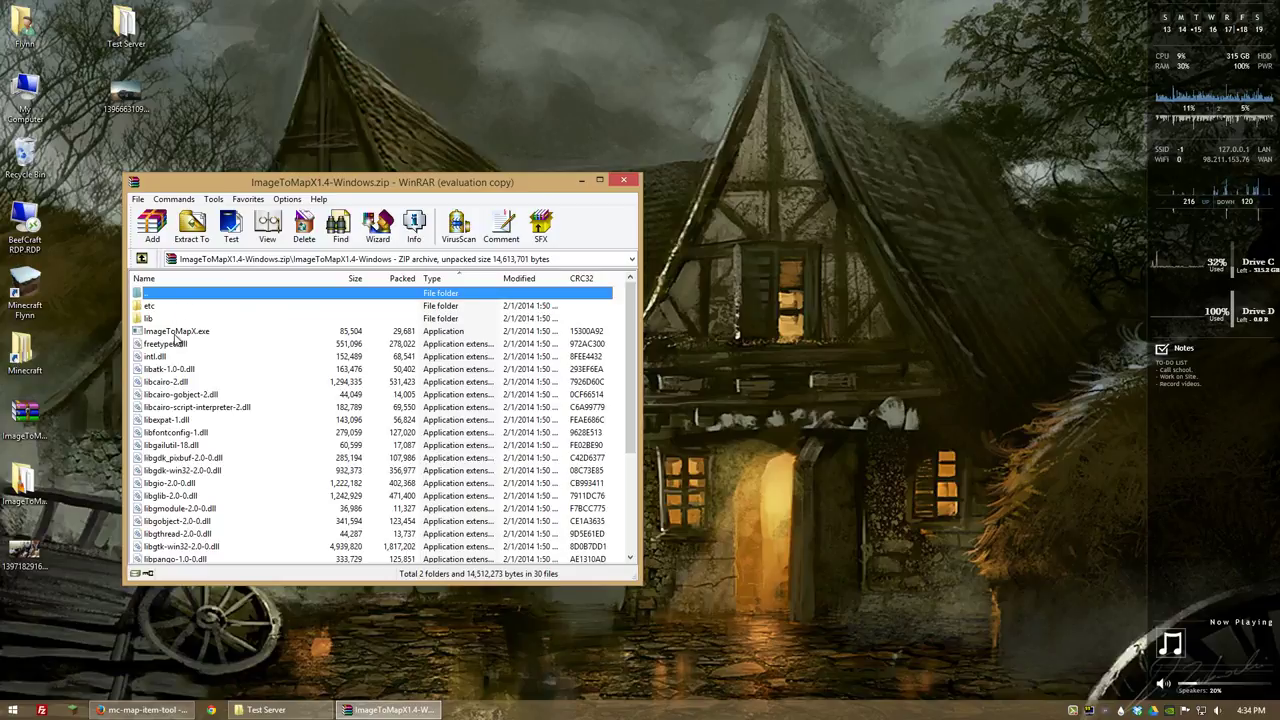
{"action": "double_click", "coordinate": [175, 333]}
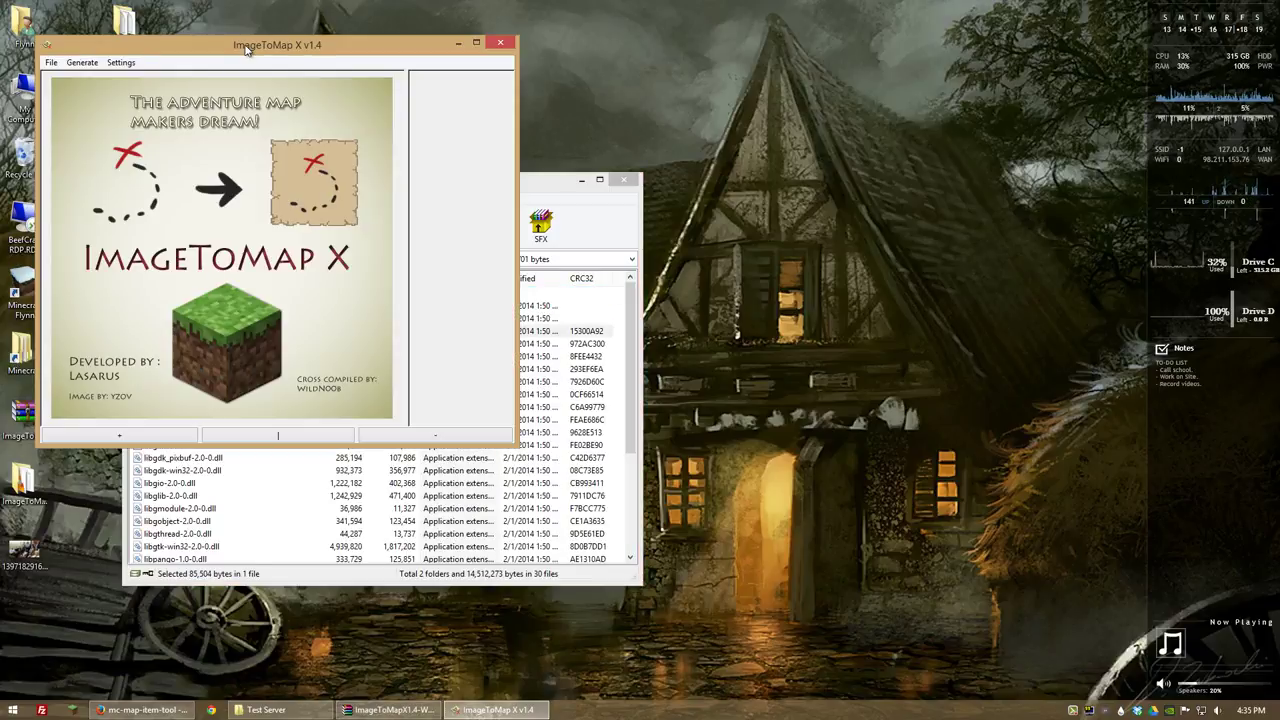
{"action": "left_click_drag", "start_coordinate": [245, 50], "coordinate": [525, 230]}
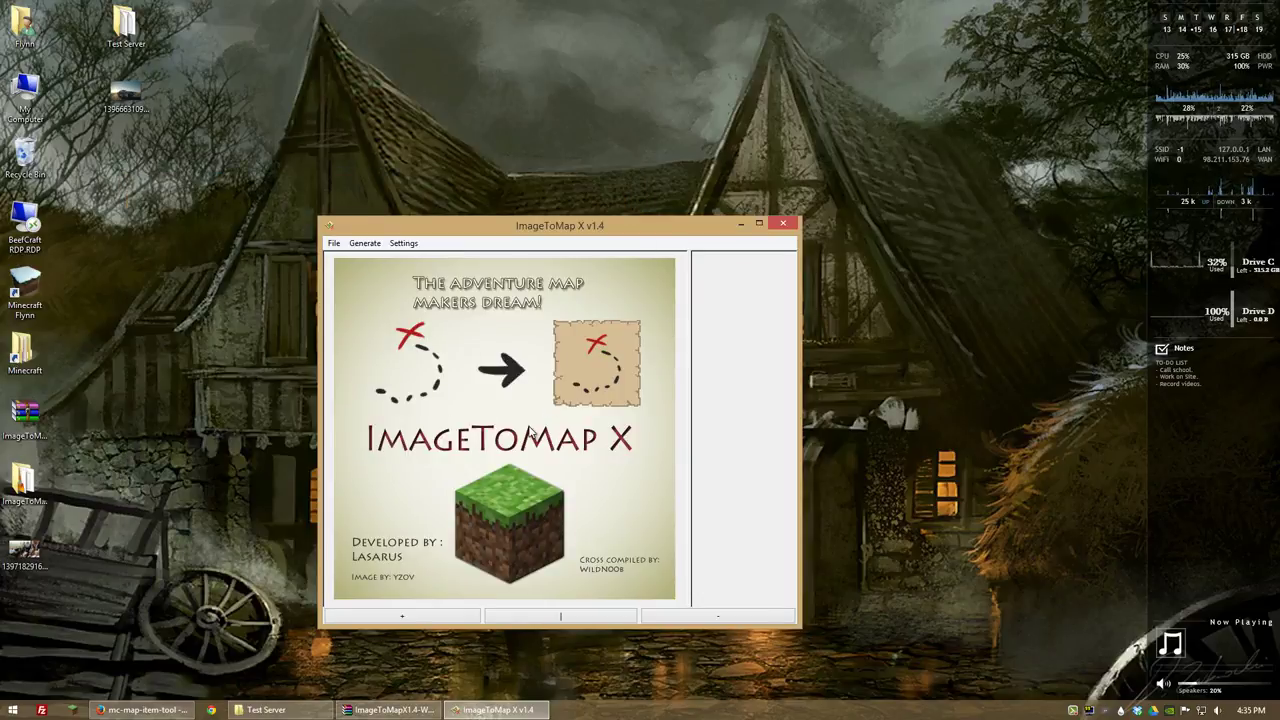
{"action": "left_click_drag", "start_coordinate": [125, 92], "coordinate": [531, 432]}
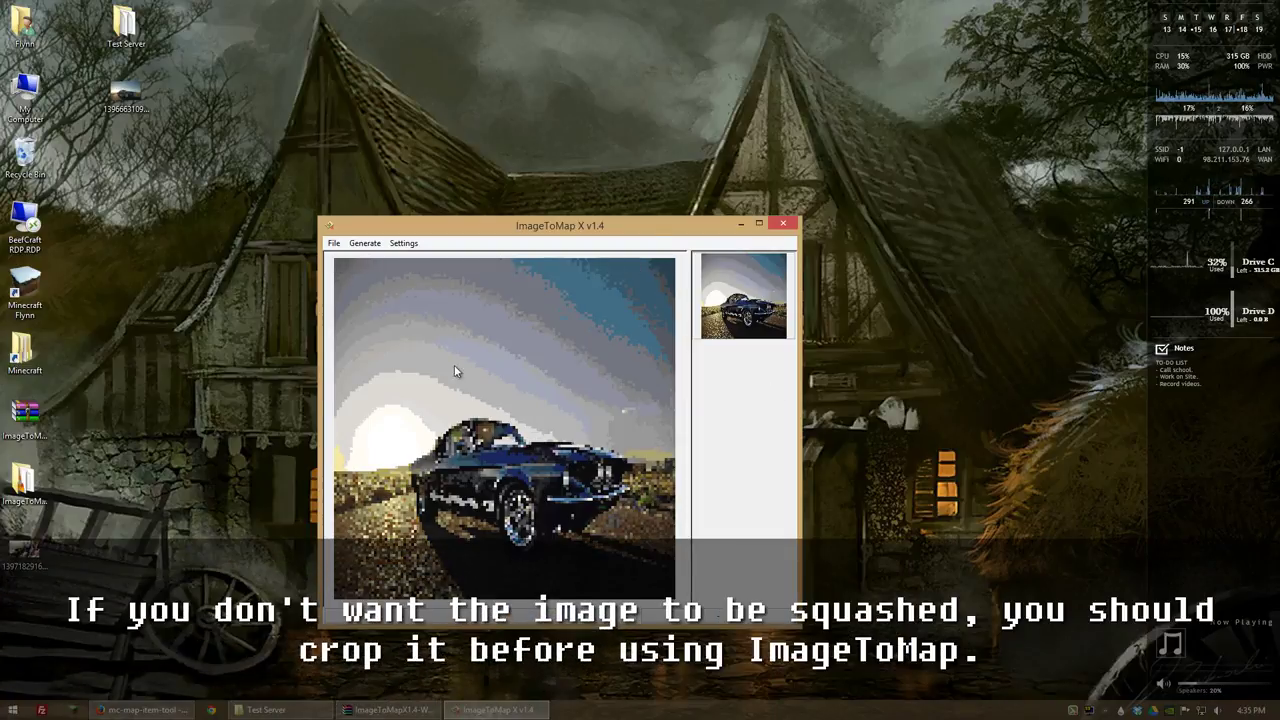
Step: Open 1394440228994.jpg from the Desktop folder as a grid image, split to a width of 2 and a height of 2
{"action": "left_click", "coordinate": [334, 243]}
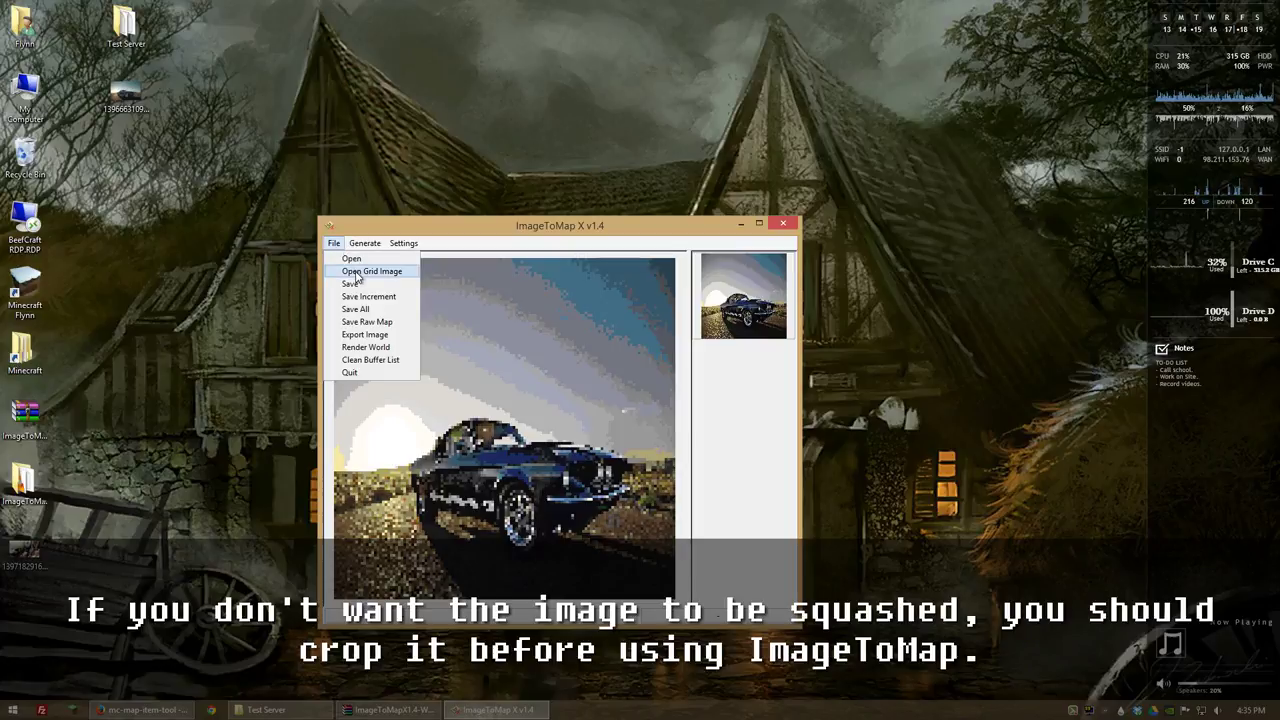
{"action": "left_click", "coordinate": [356, 272]}
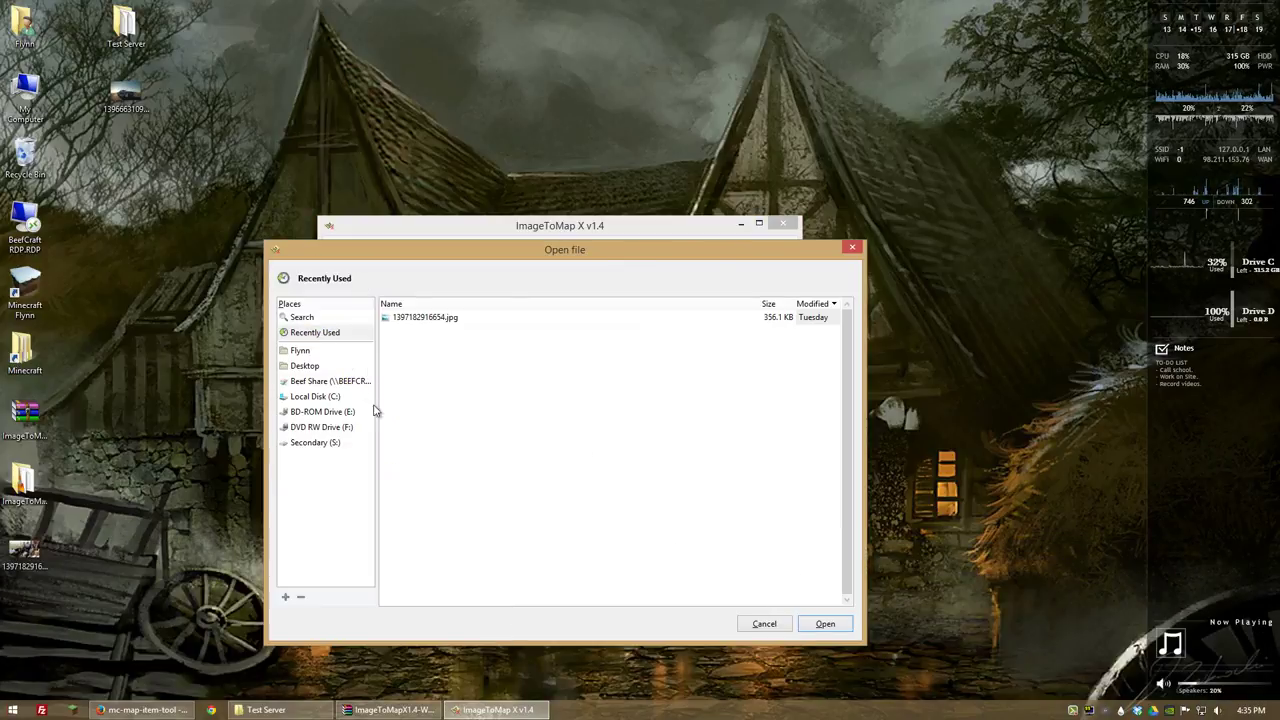
{"action": "left_click", "coordinate": [305, 365]}
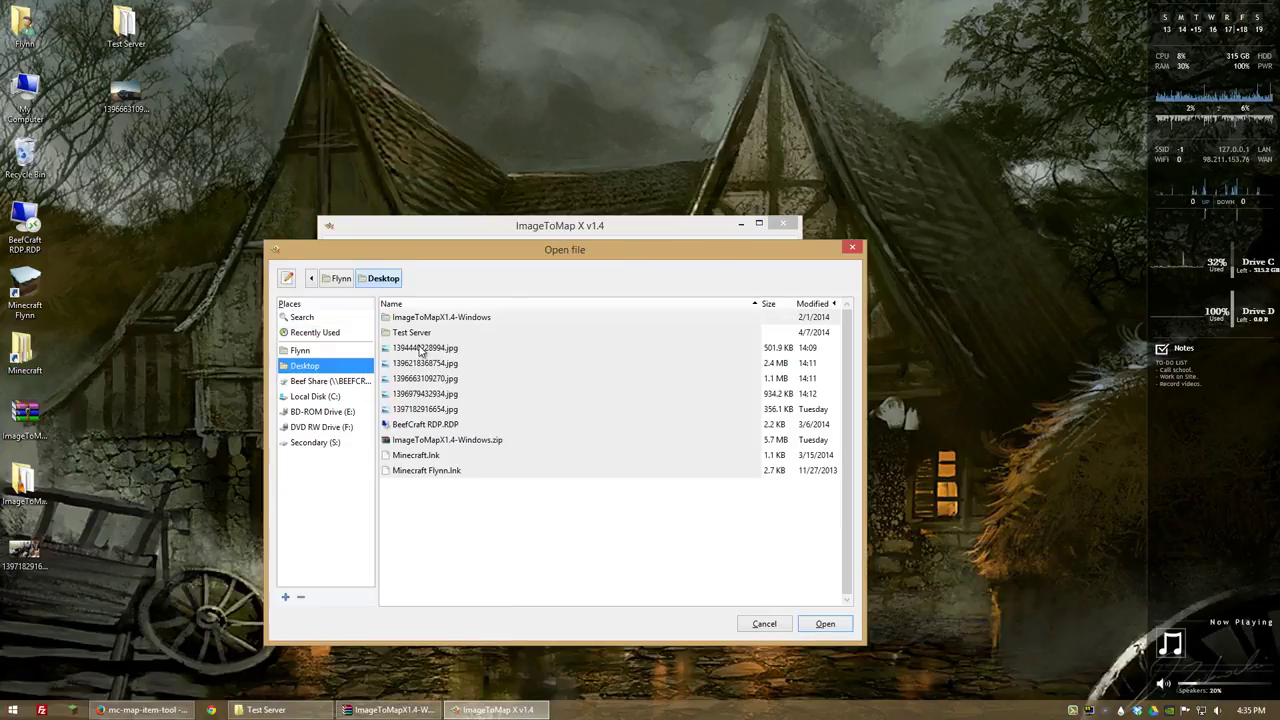
{"action": "double_click", "coordinate": [422, 349]}
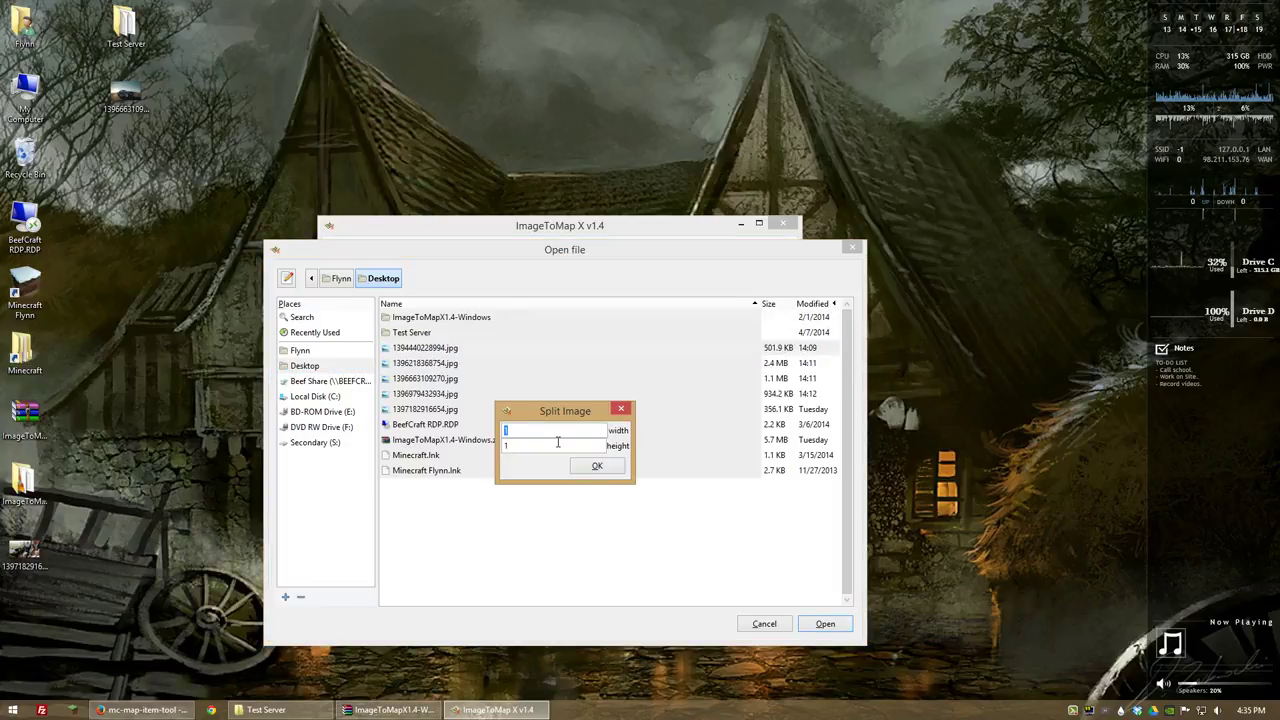
{"action": "type", "text": "2"}
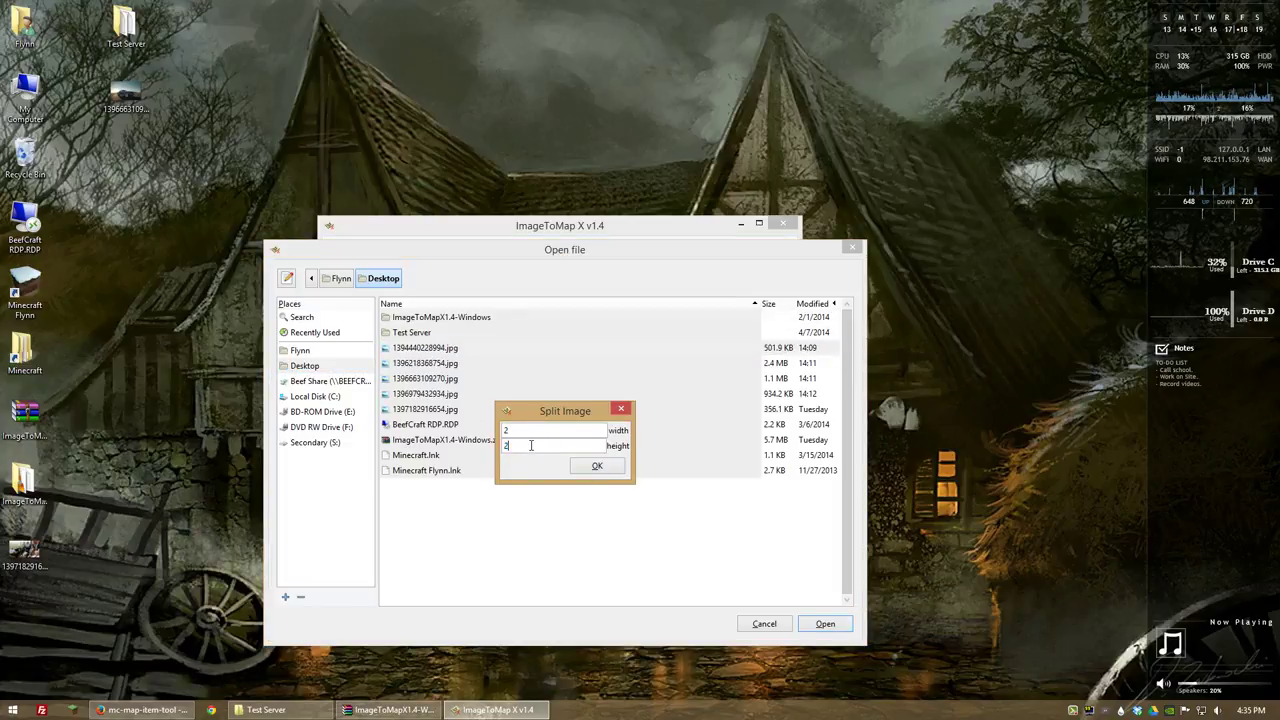
{"action": "left_click", "coordinate": [594, 468]}
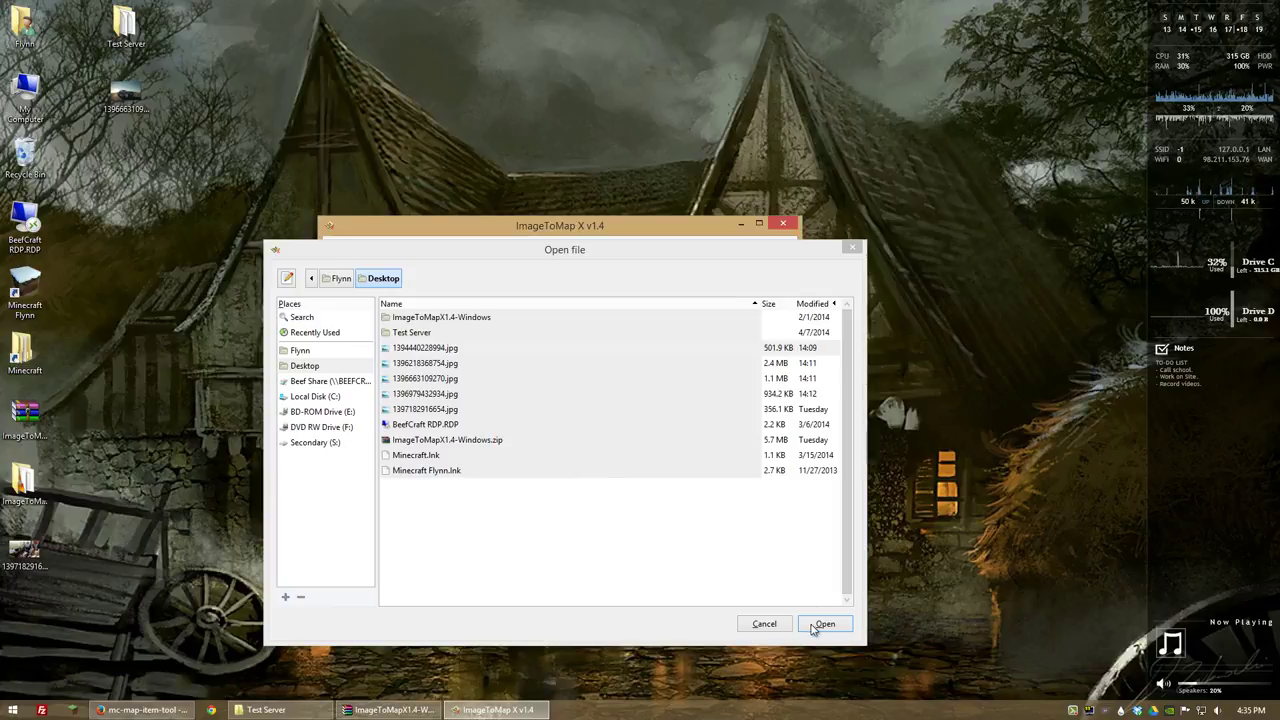
{"action": "left_click", "coordinate": [825, 624]}
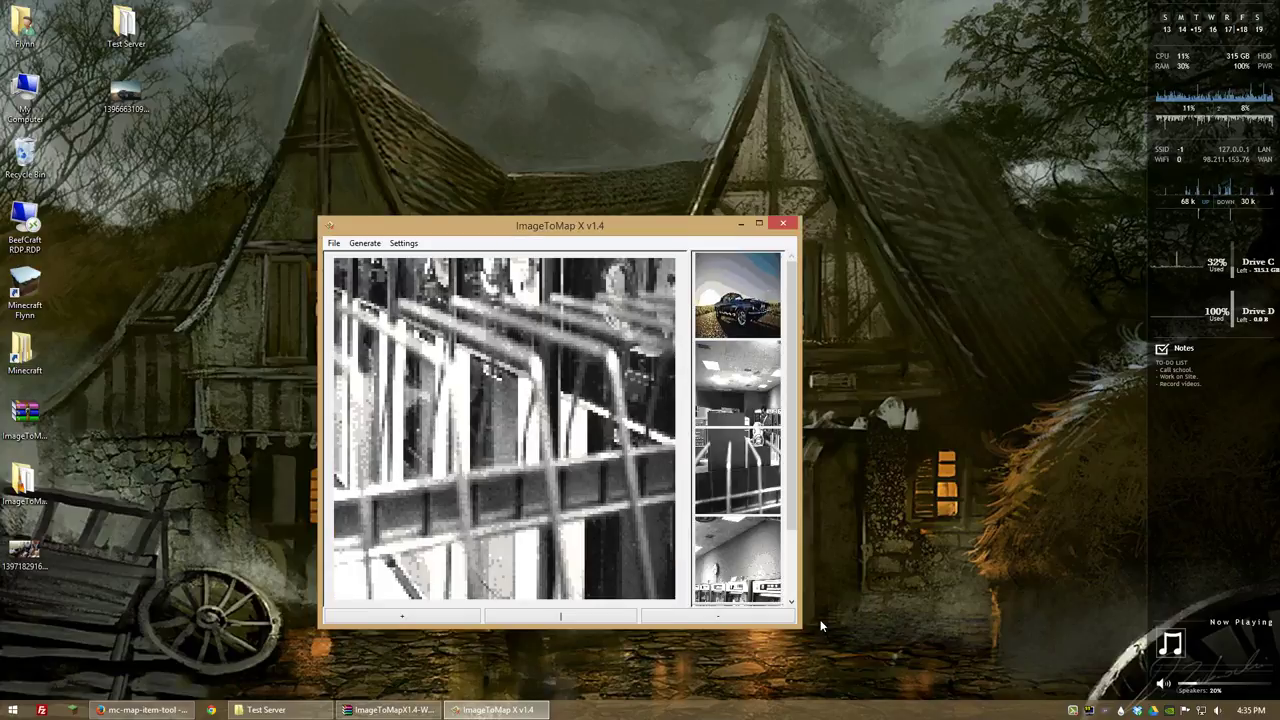
Step: Preview each of the four tiles of the split image to examine how they fit together, ending on the first tile
{"action": "left_click", "coordinate": [745, 378]}
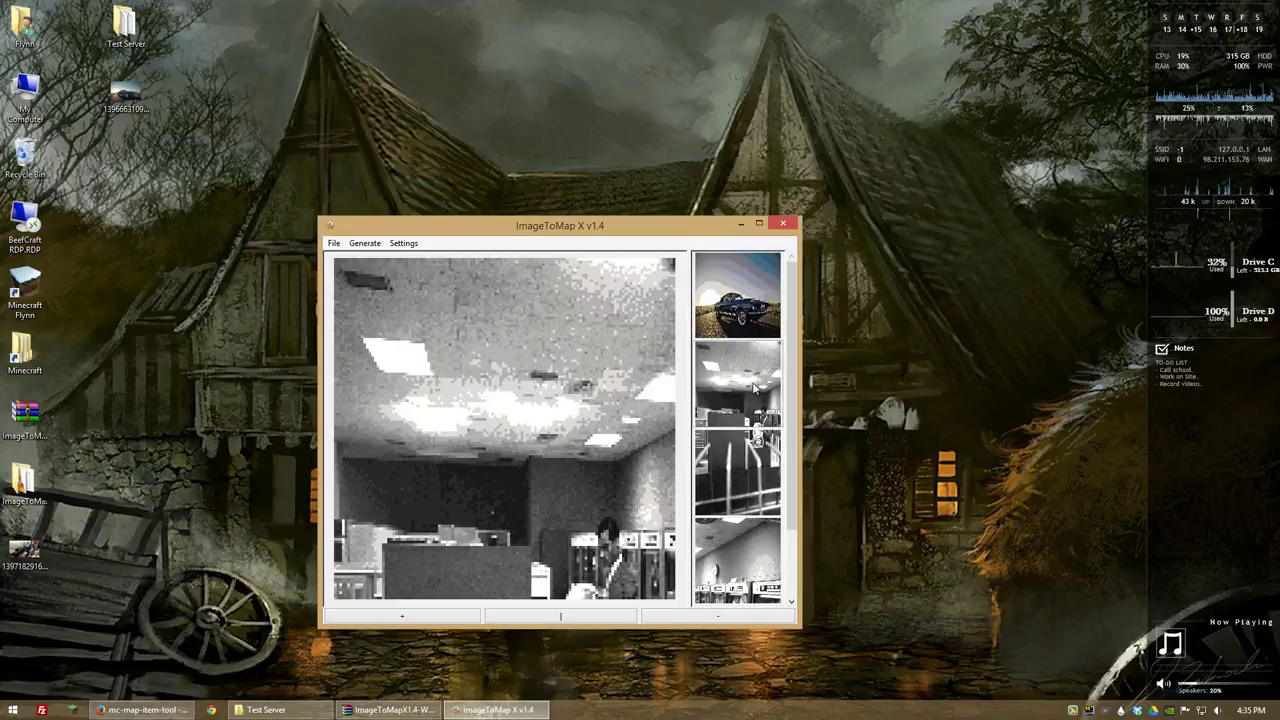
{"action": "left_click", "coordinate": [752, 465]}
{"action": "left_click", "coordinate": [740, 560]}
{"action": "scroll", "coordinate": [790, 485], "scroll_direction": "down", "scroll_amount": 2}
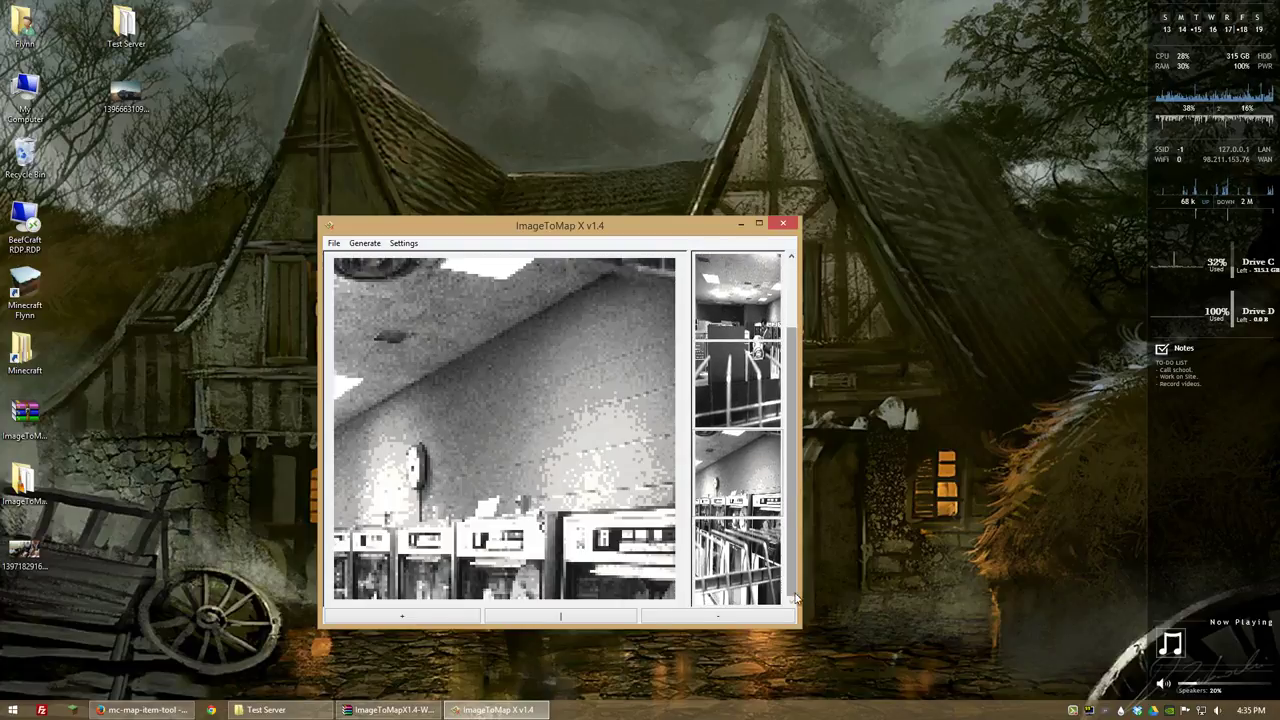
{"action": "left_click", "coordinate": [740, 510]}
{"action": "left_click", "coordinate": [727, 366]}
{"action": "left_click", "coordinate": [726, 314]}
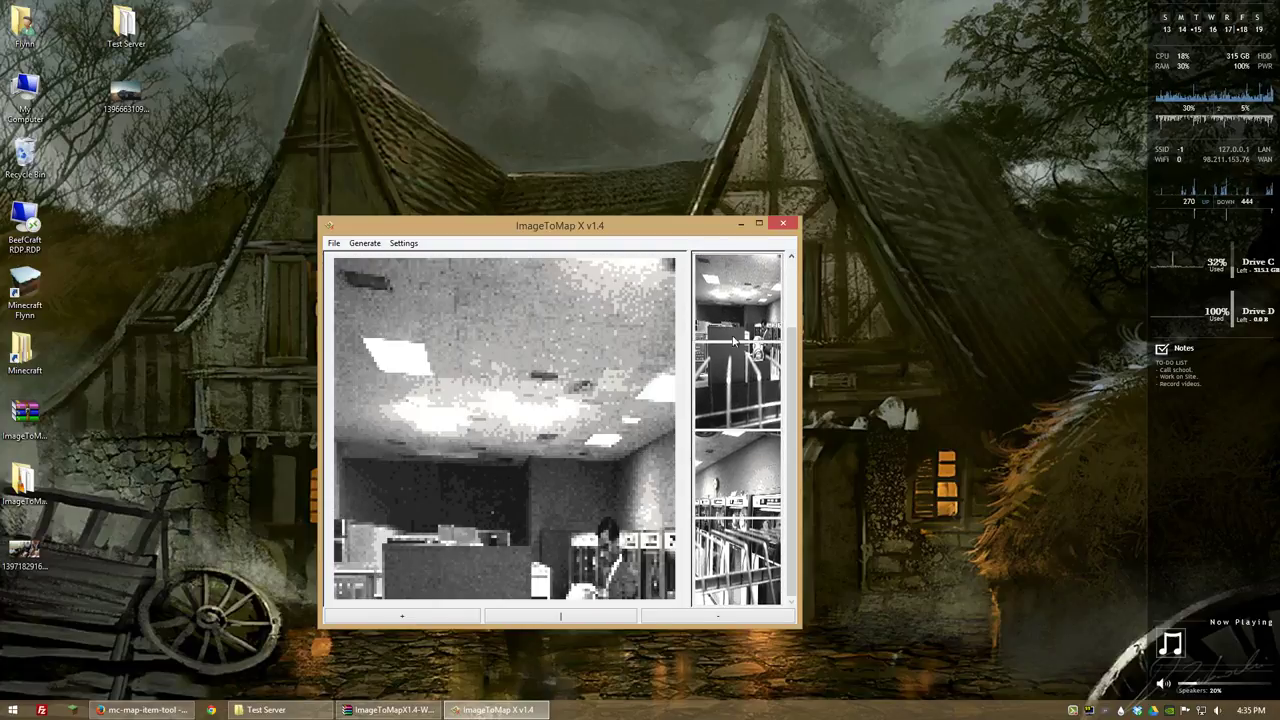
{"action": "scroll", "coordinate": [745, 380], "scroll_direction": "up", "scroll_amount": 1}
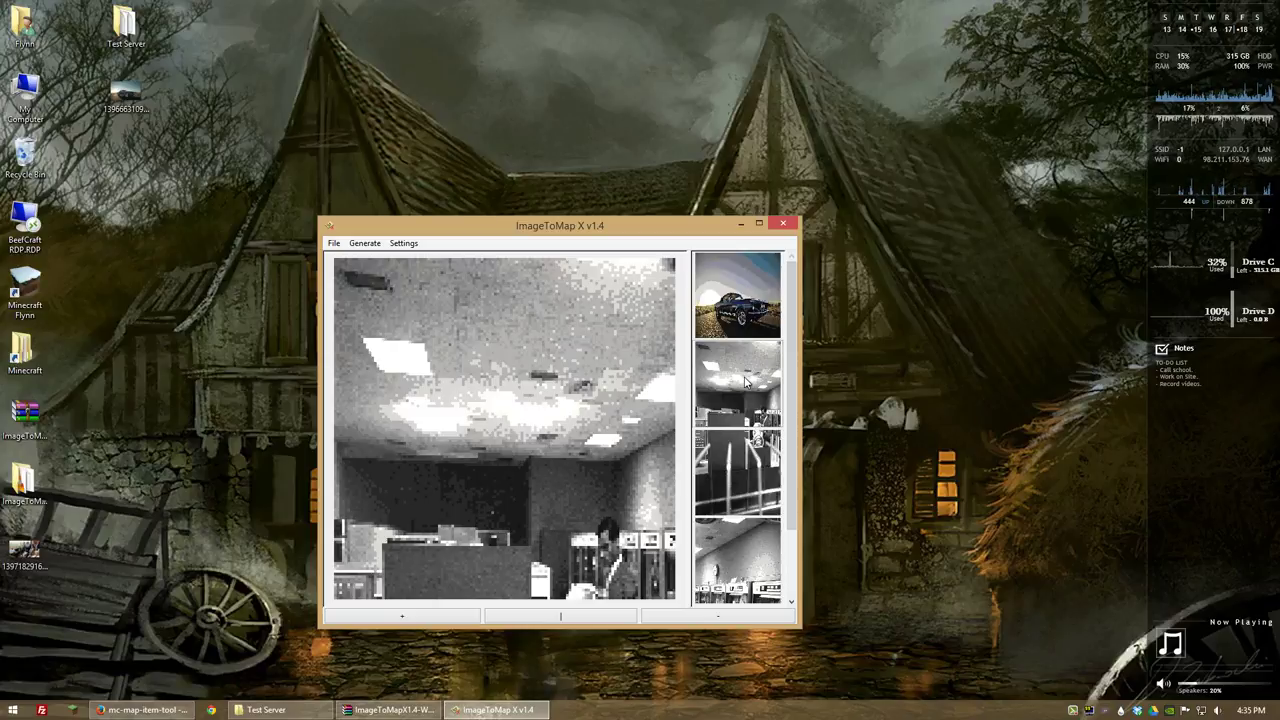